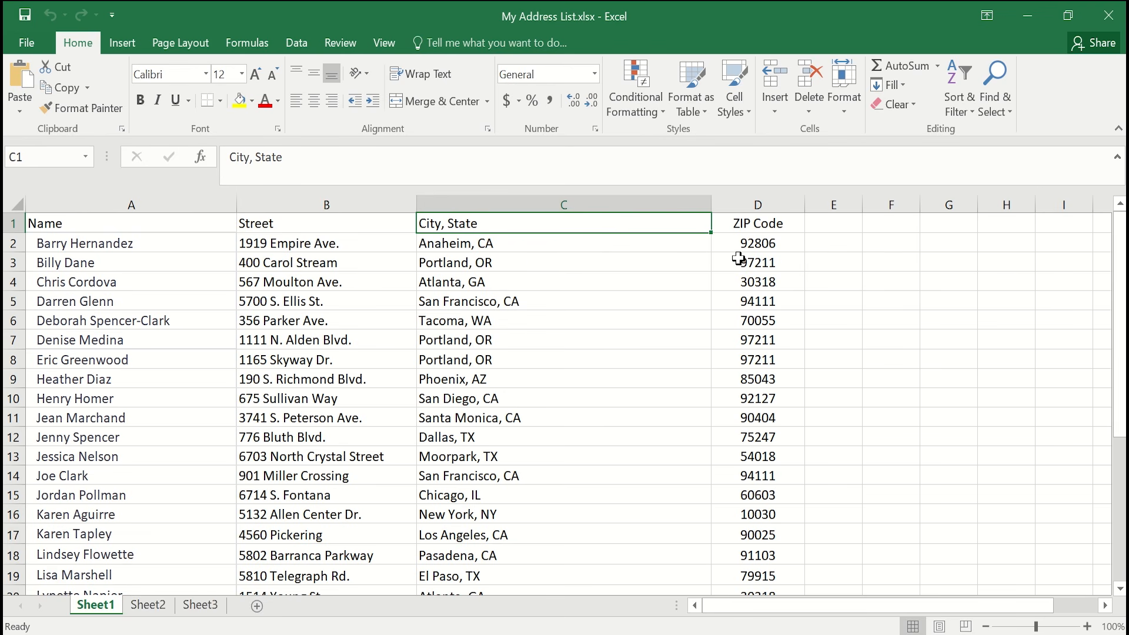
pyautogui.click(748, 223)
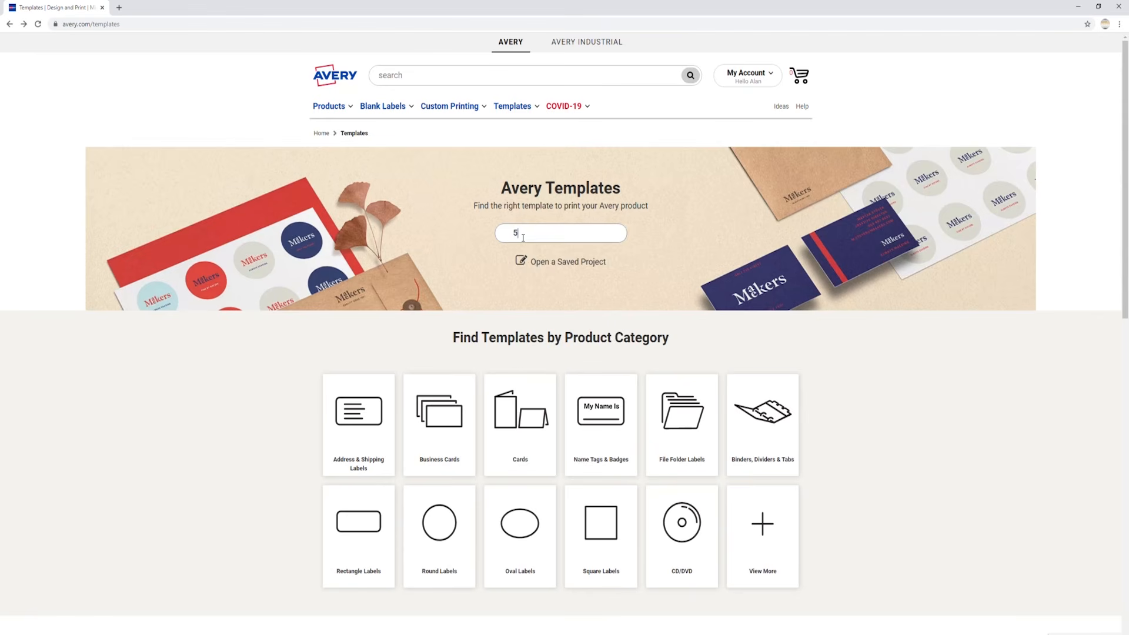
# Step: Find Avery template 5160 and choose the blank horizontal label design for it
pyautogui.write('160')
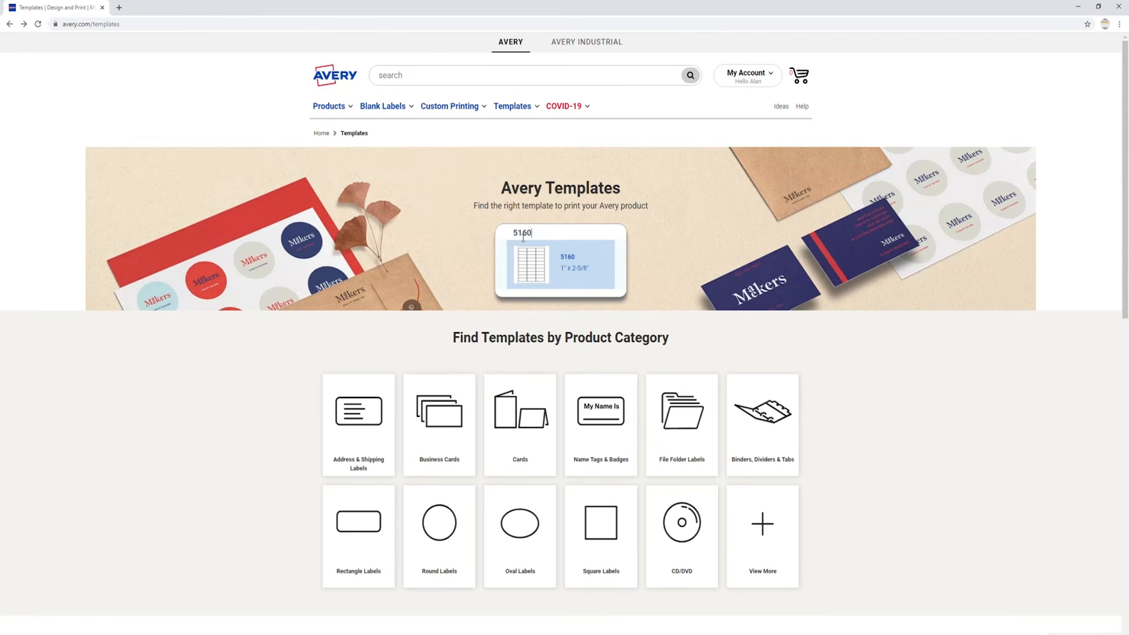
pyautogui.click(538, 262)
pyautogui.click(579, 245)
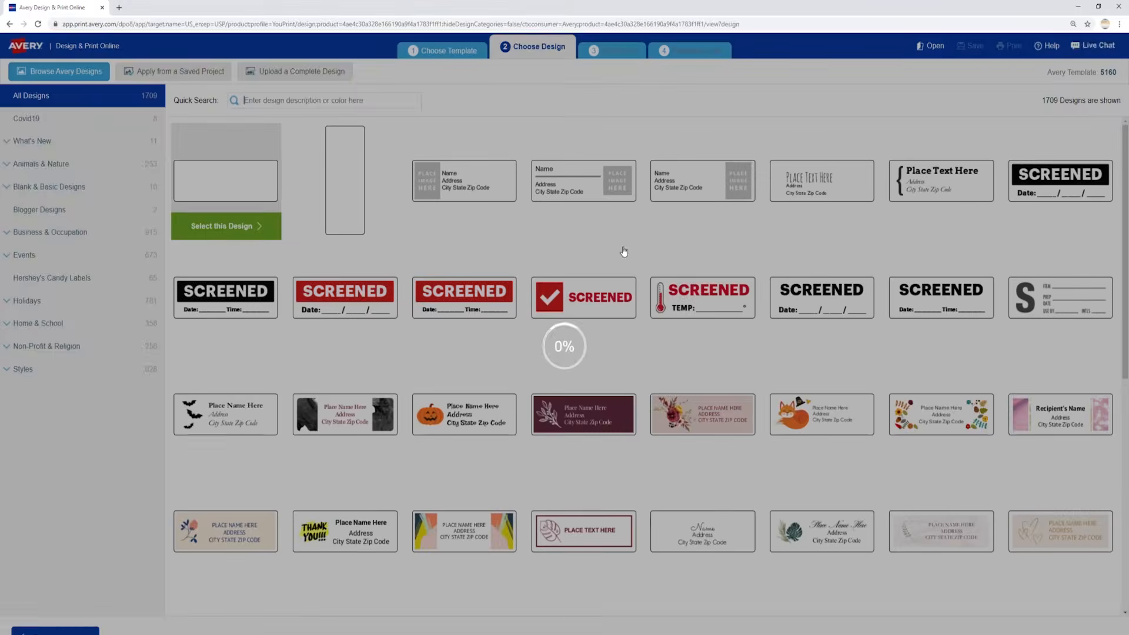
pyautogui.click(248, 228)
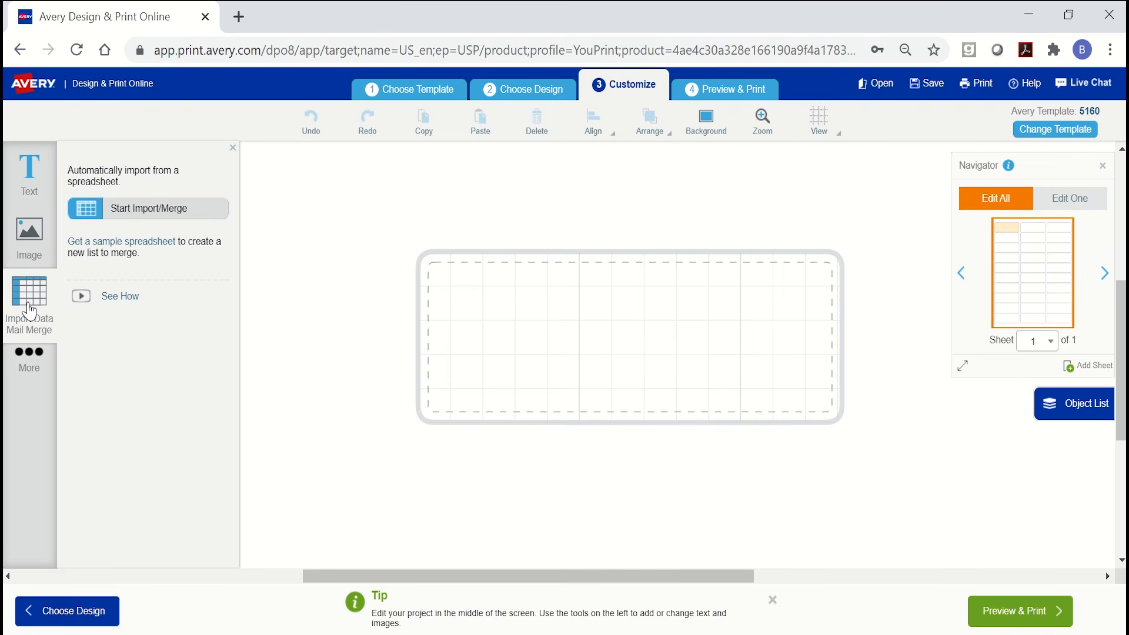
# Step: Start a mail merge import and load My Address List.xlsx from the computer's Desktop as its data source
pyautogui.click(205, 210)
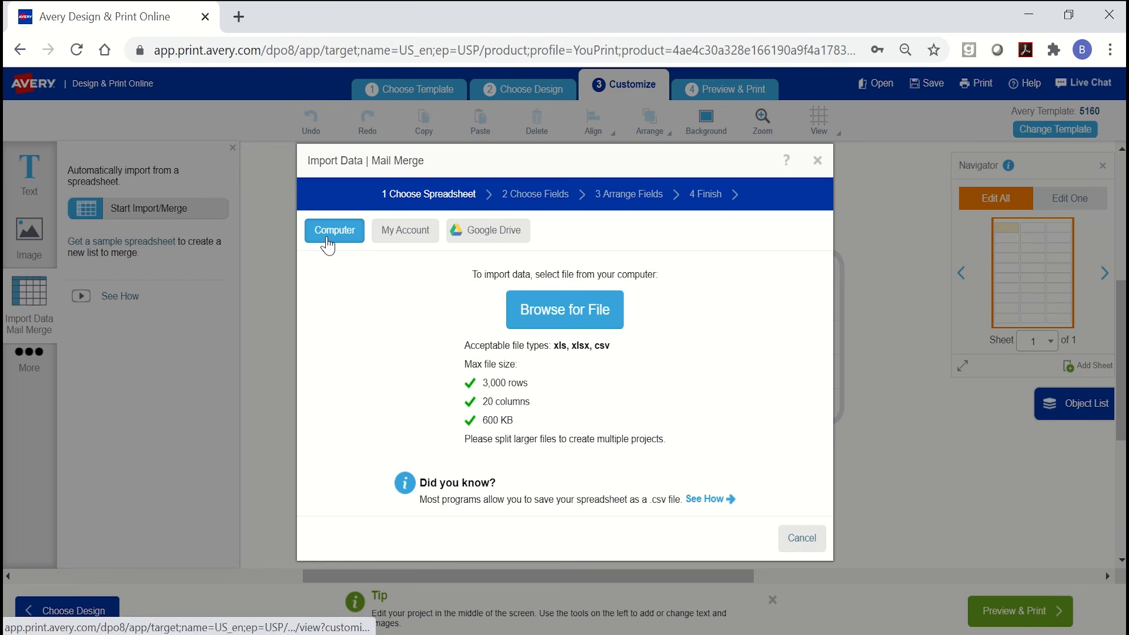
pyautogui.click(560, 315)
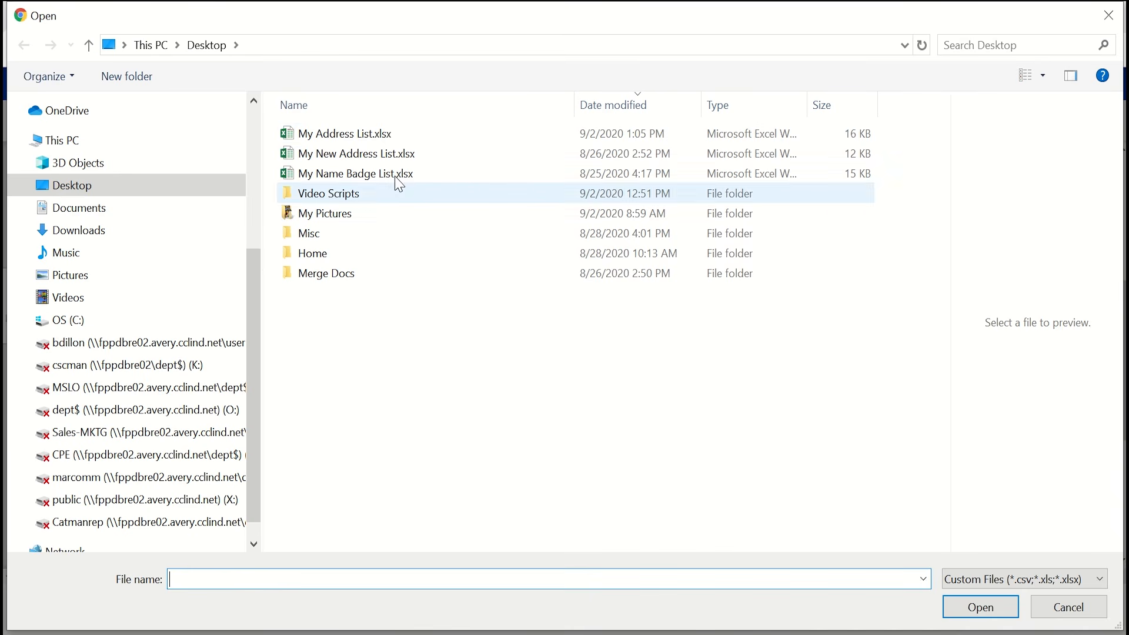
pyautogui.click(374, 133)
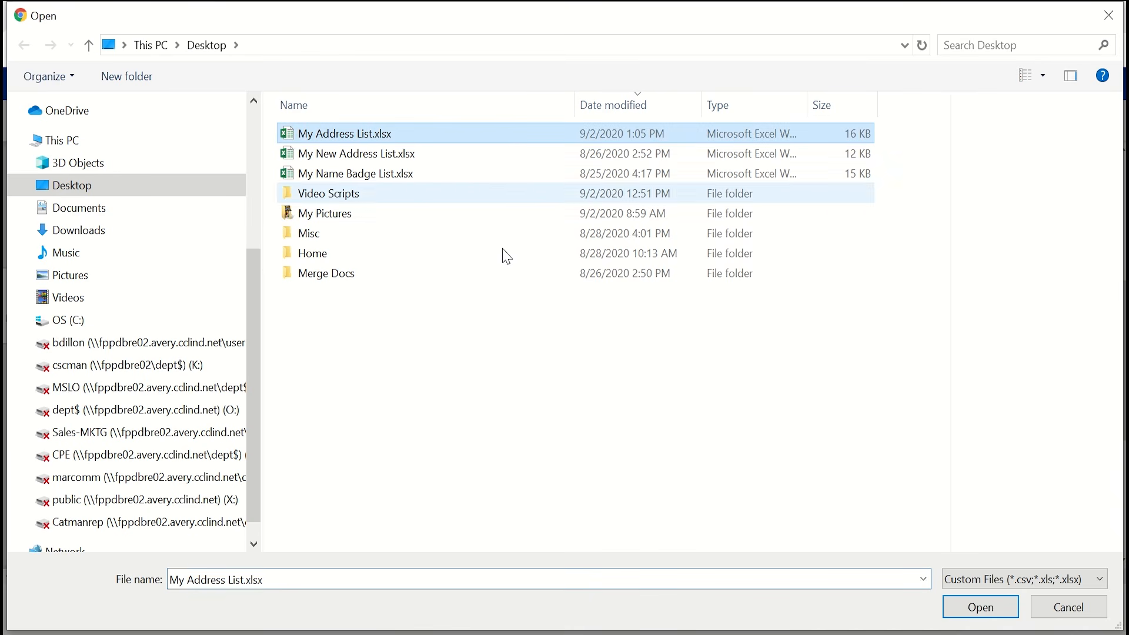
pyautogui.click(981, 607)
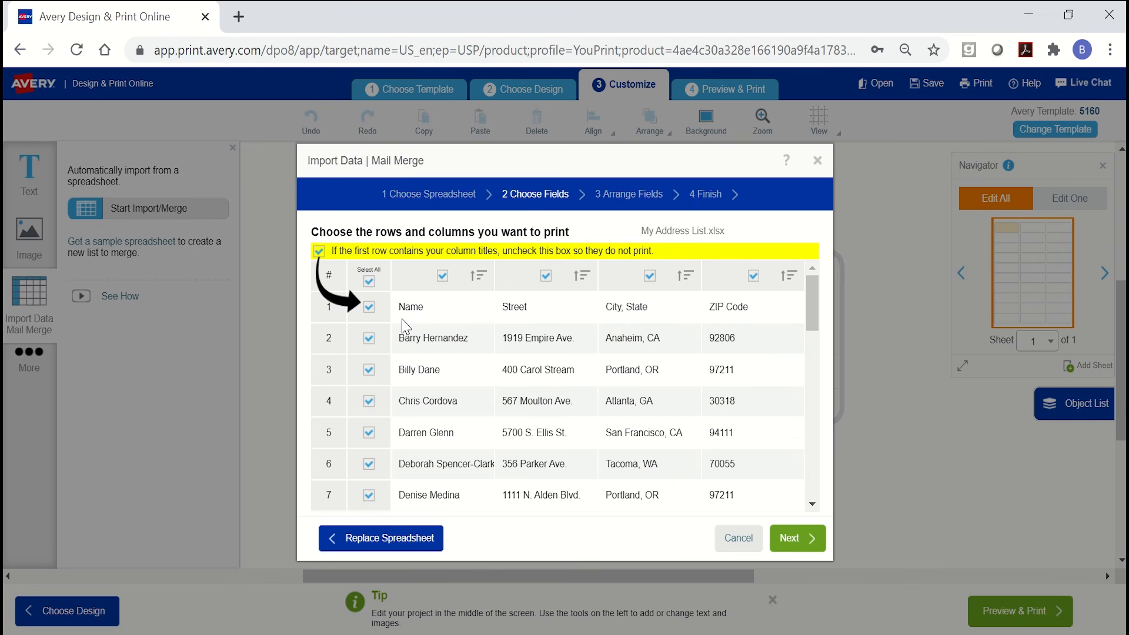
# Step: Exclude the column-title row and row 7 from printing, with the list sorted by City, State in descending order
pyautogui.click(369, 309)
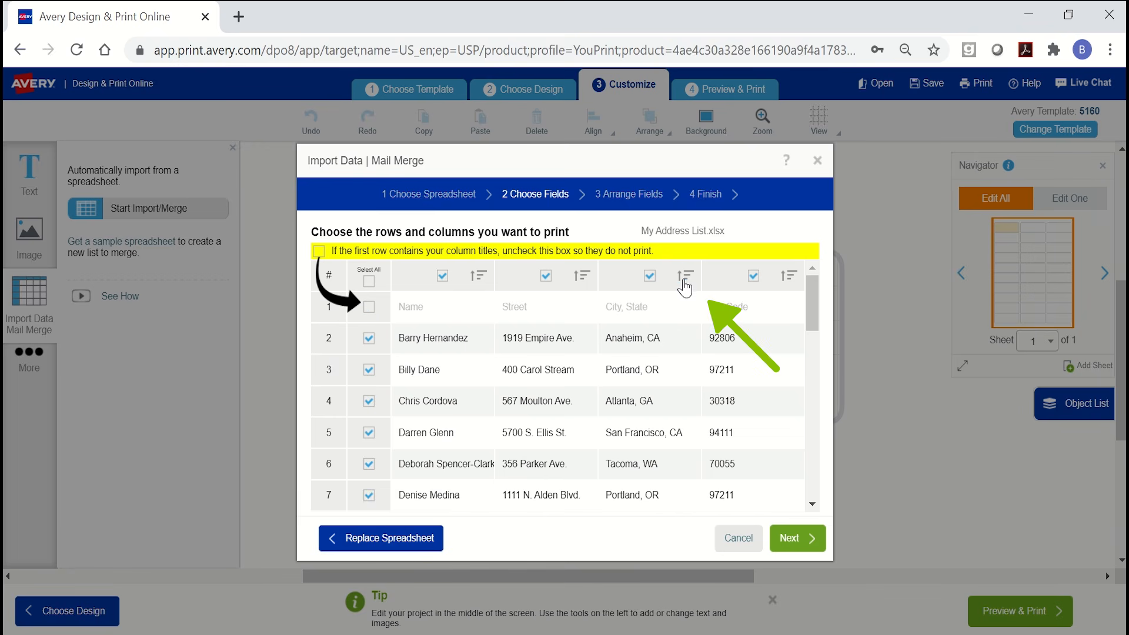
pyautogui.click(684, 281)
pyautogui.click(685, 282)
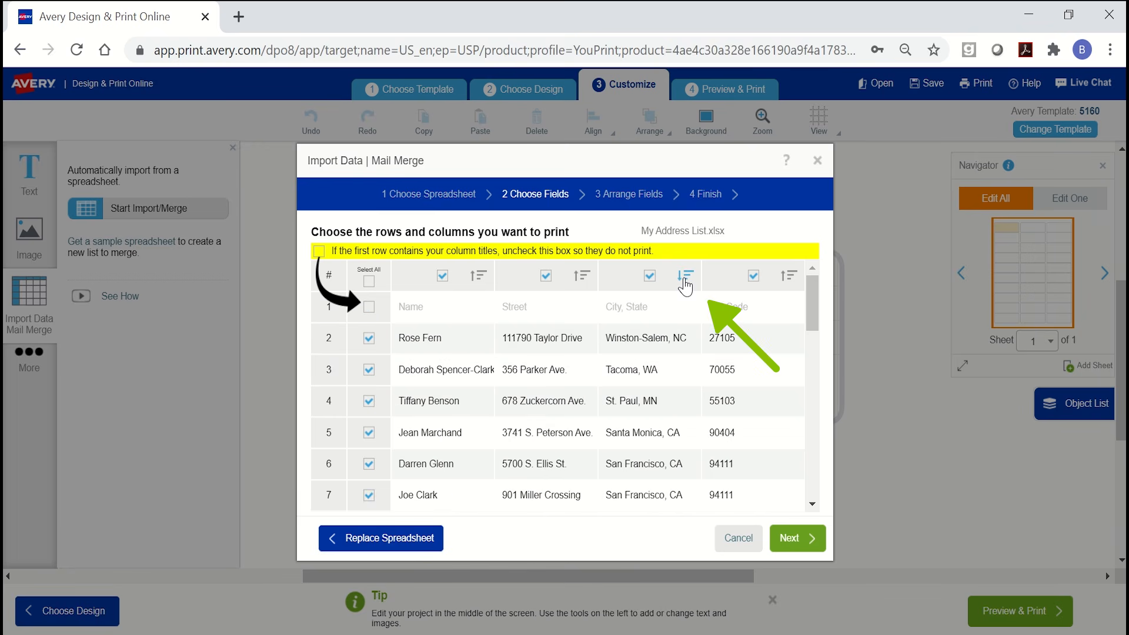
pyautogui.click(369, 498)
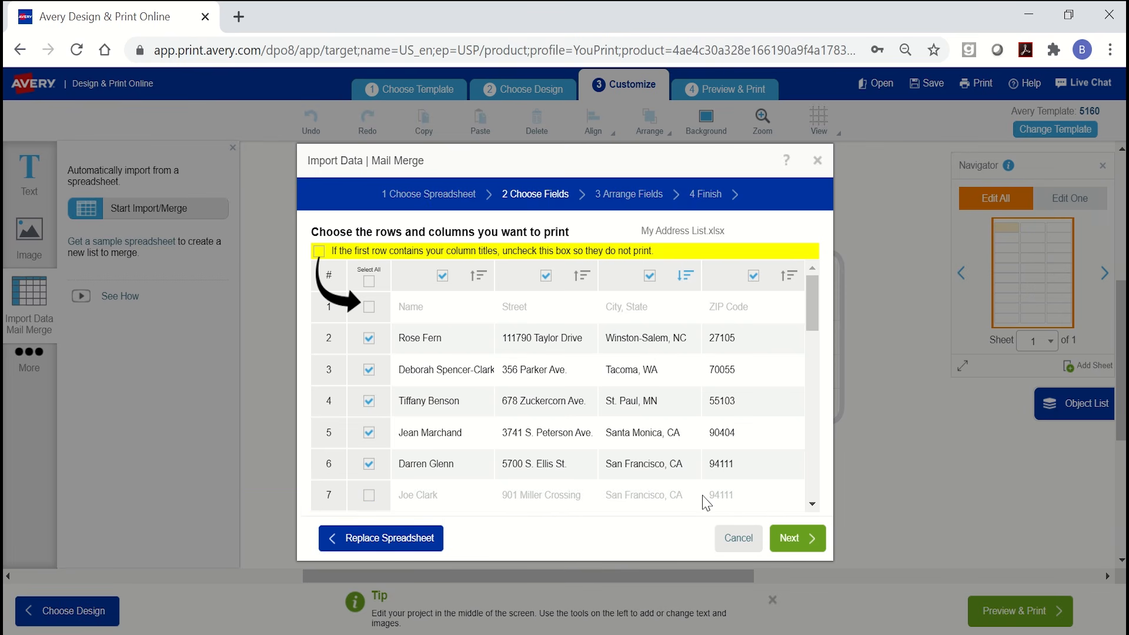
pyautogui.click(789, 545)
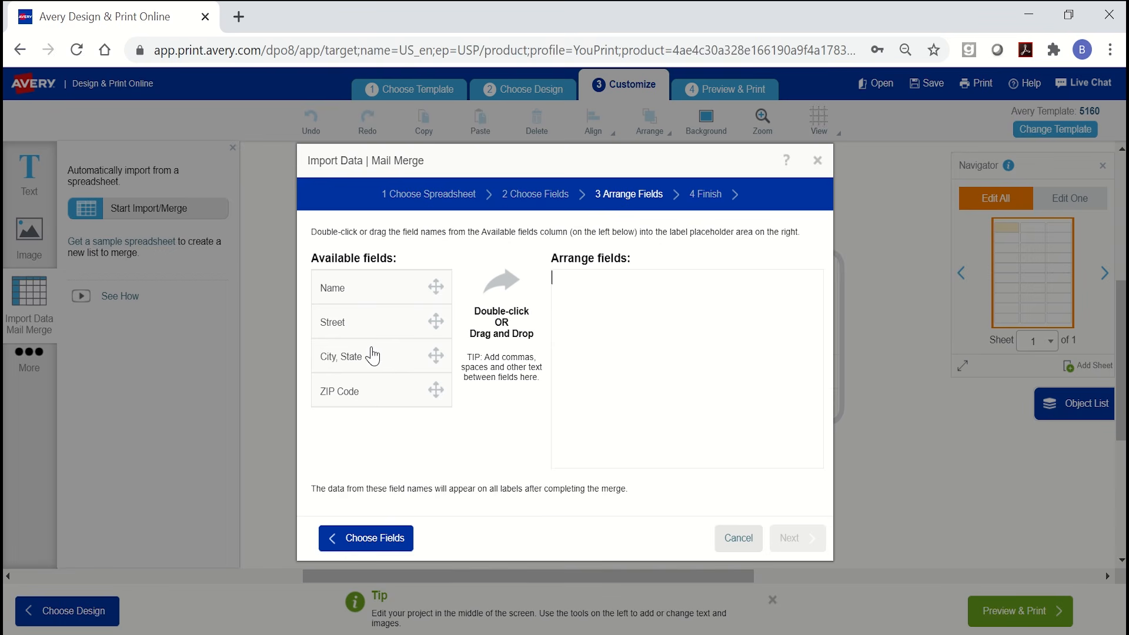
# Step: Arrange Name, Street, and City, State with ZIP Code on three lines, space before the ZIP Code, and finish the merge
pyautogui.doubleClick(363, 295)
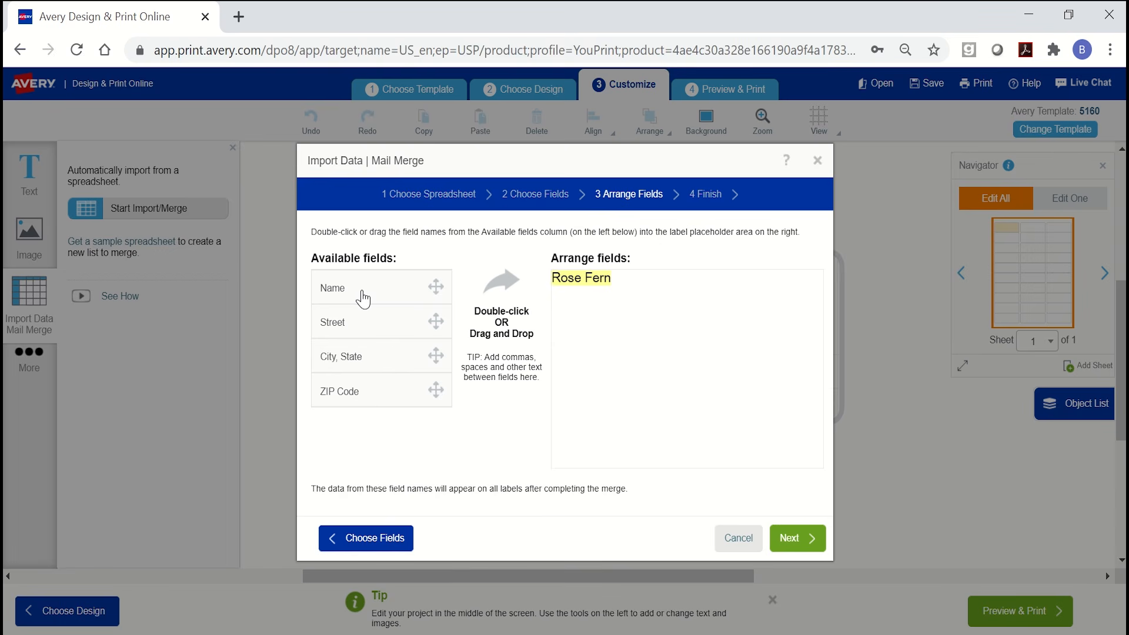
pyautogui.press('Return')
pyautogui.doubleClick(361, 326)
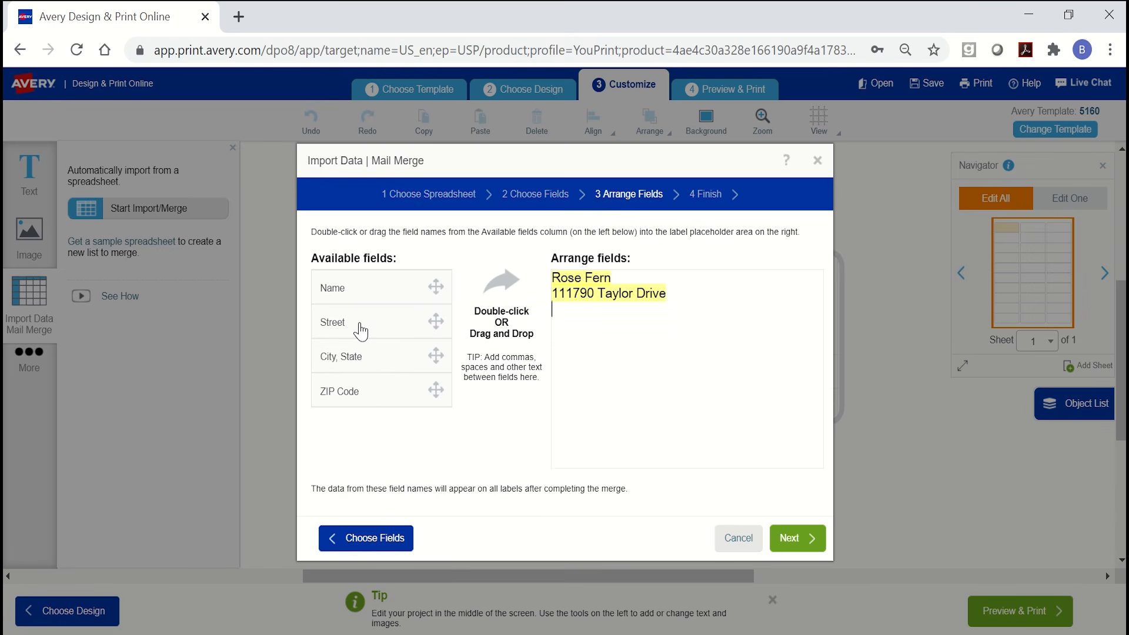
pyautogui.doubleClick(360, 361)
pyautogui.moveTo(354, 401); pyautogui.dragTo(699, 316)
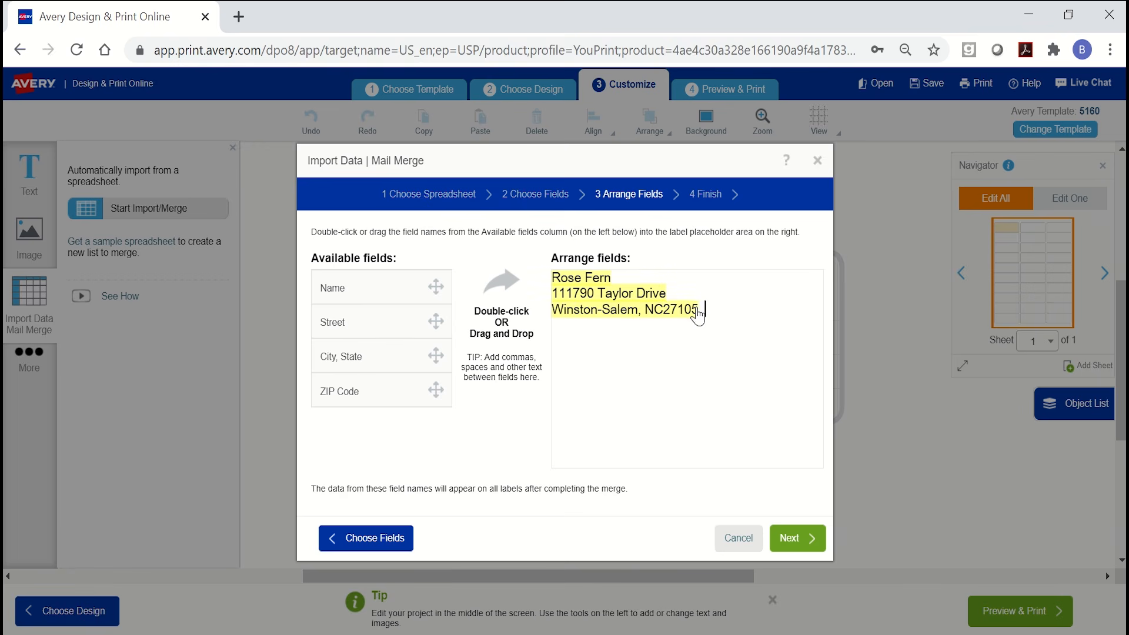
pyautogui.click(664, 311)
pyautogui.click(799, 539)
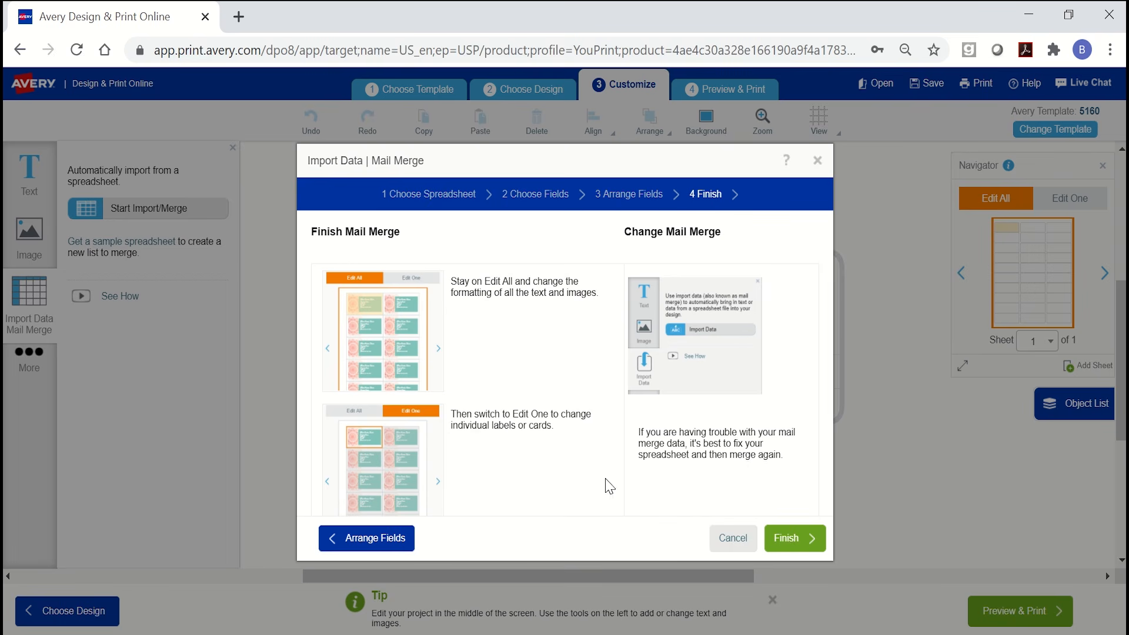
pyautogui.click(796, 538)
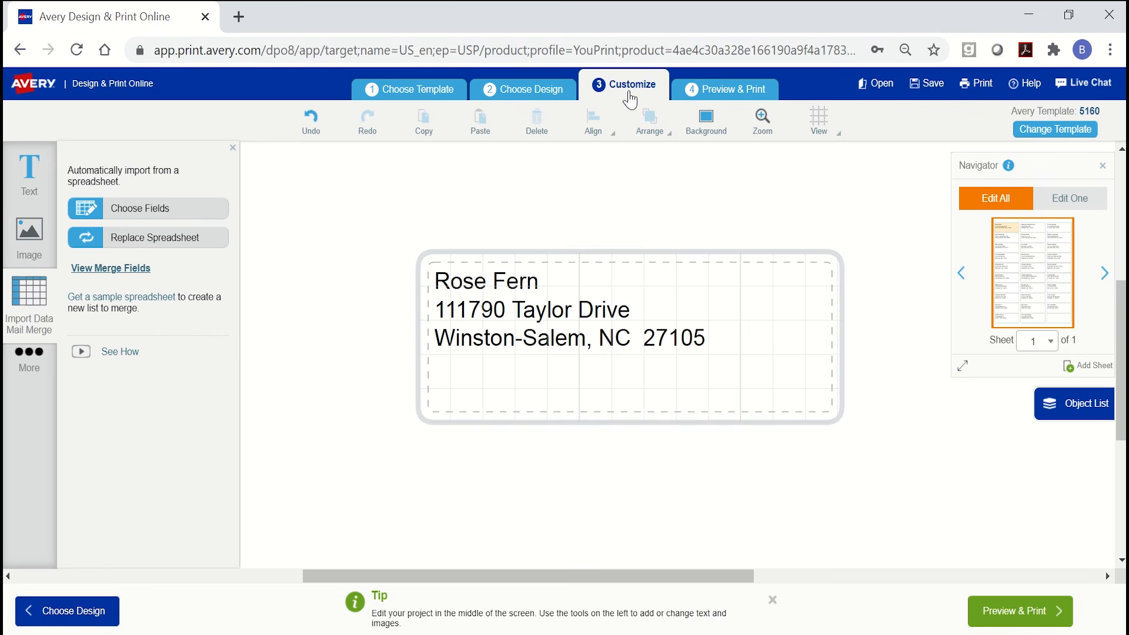
# Step: Move the merged address text box toward the label's centre and narrow it slightly to fit inside the safety margin
pyautogui.click(565, 329)
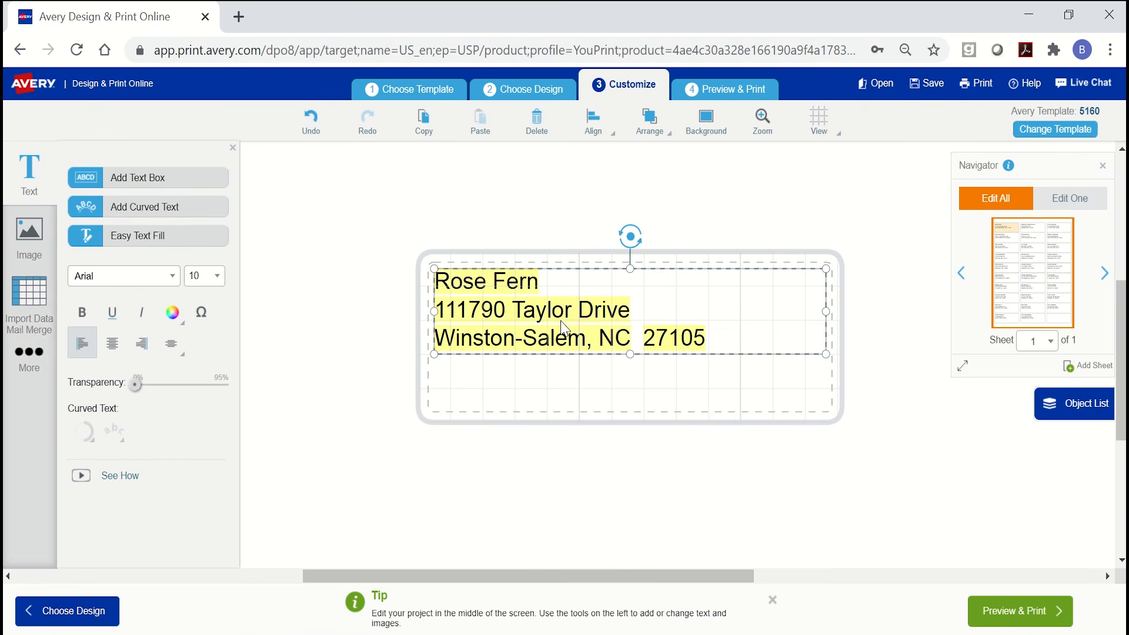
pyautogui.moveTo(517, 267); pyautogui.dragTo(561, 312)
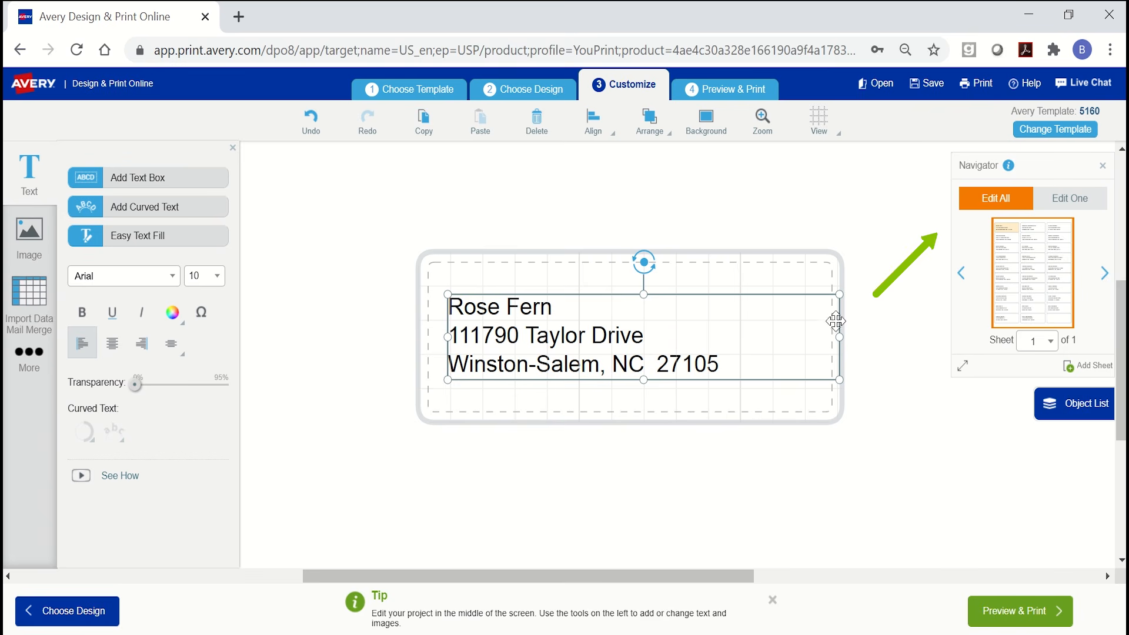
pyautogui.moveTo(839, 337)
pyautogui.mouseDown()
pyautogui.moveTo(812, 337)
pyautogui.moveTo(832, 336)
pyautogui.mouseUp()
# Step: Set the address text on all labels to Ascender Sans at size 12 and shift its text box slightly up
pyautogui.click(178, 282)
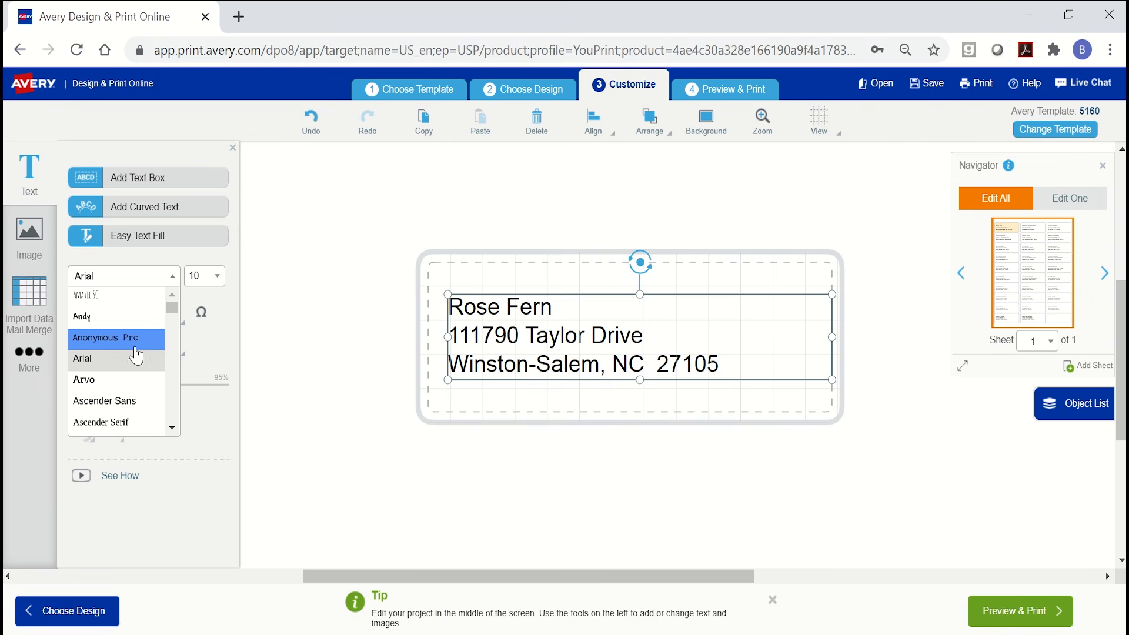
pyautogui.click(117, 403)
pyautogui.click(222, 284)
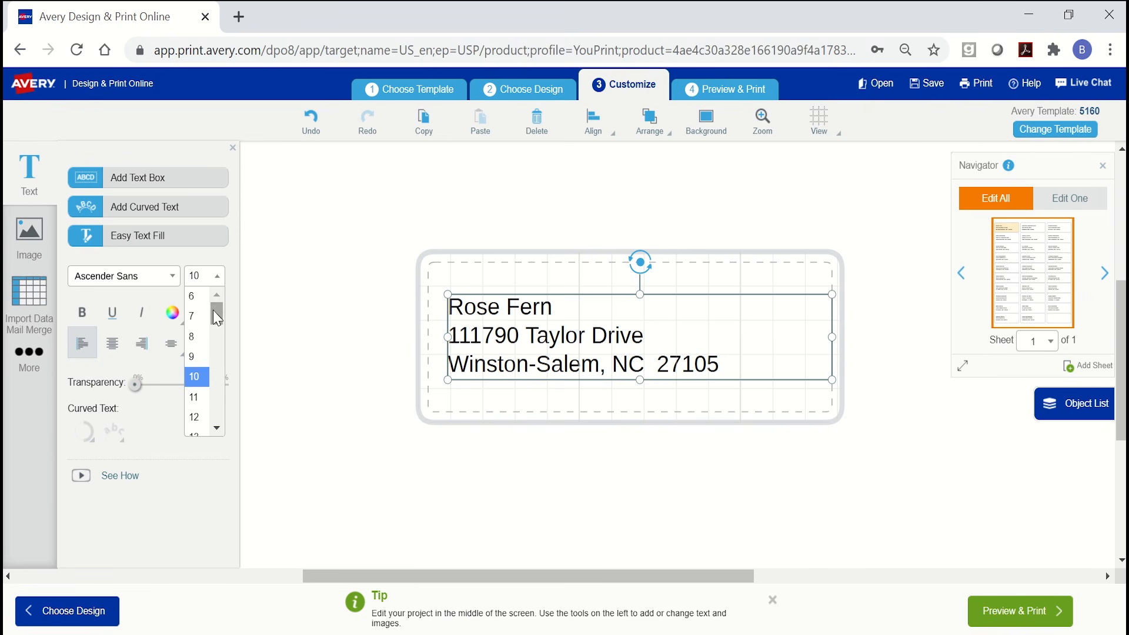
pyautogui.click(194, 428)
pyautogui.moveTo(530, 299); pyautogui.dragTo(530, 289)
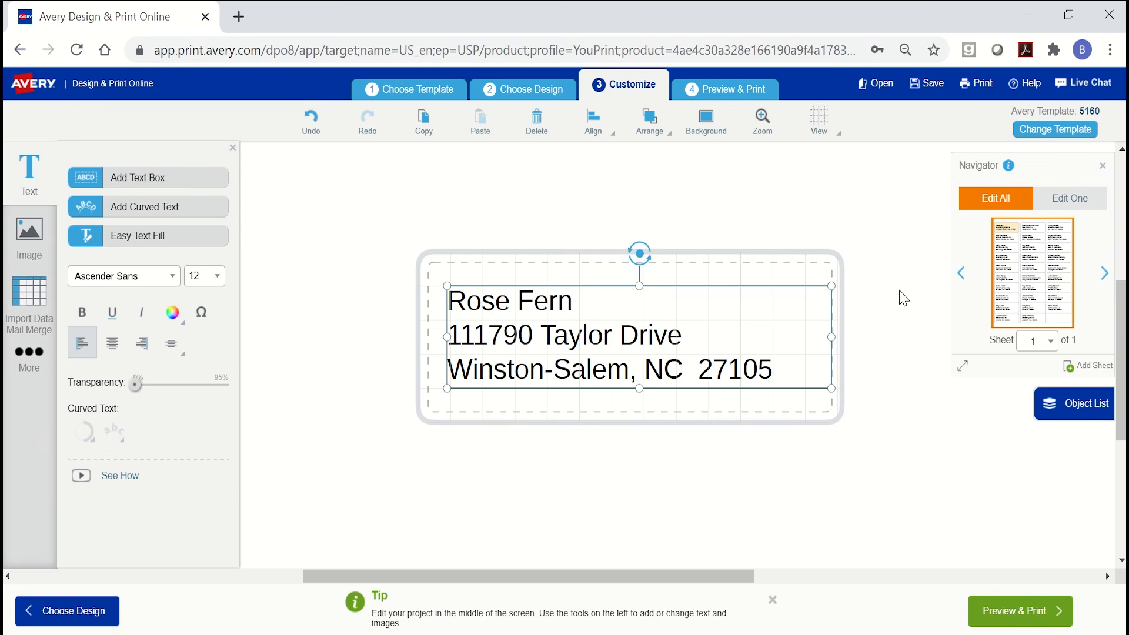
# Step: Switch to editing single labels and look through the merged addresses one label at a time
pyautogui.click(1071, 199)
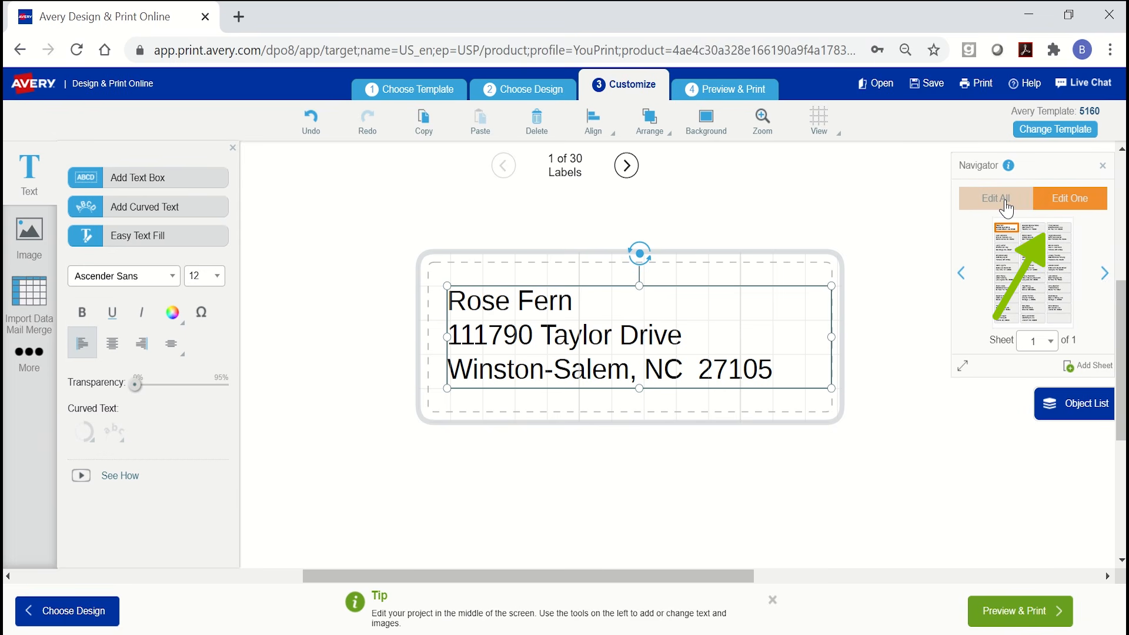
pyautogui.click(628, 170)
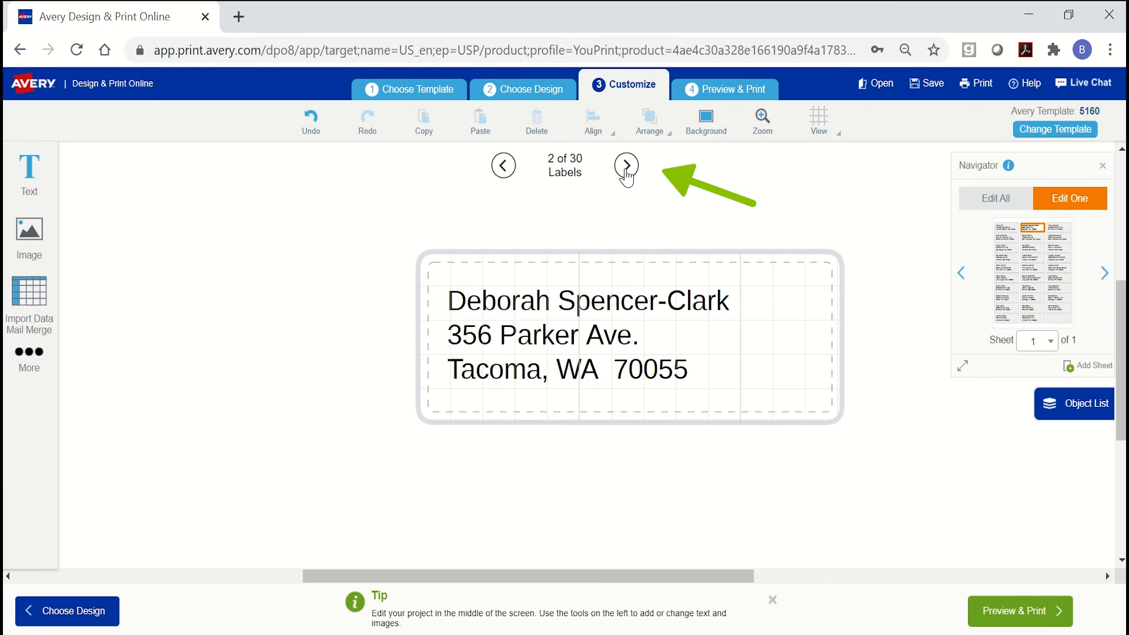
pyautogui.click(627, 167)
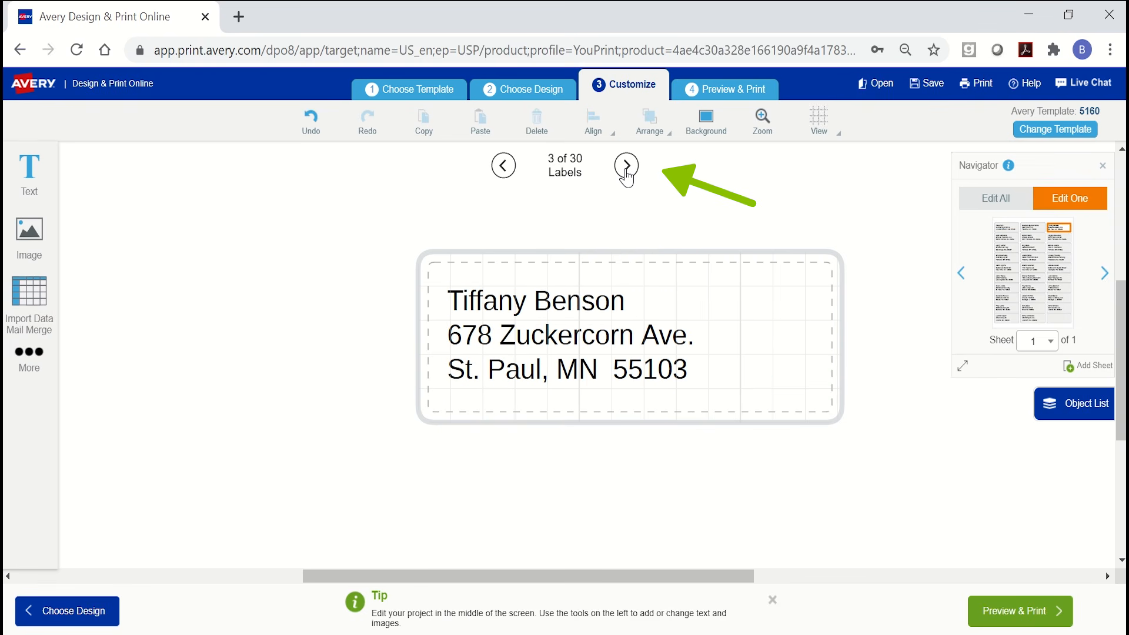
pyautogui.click(627, 171)
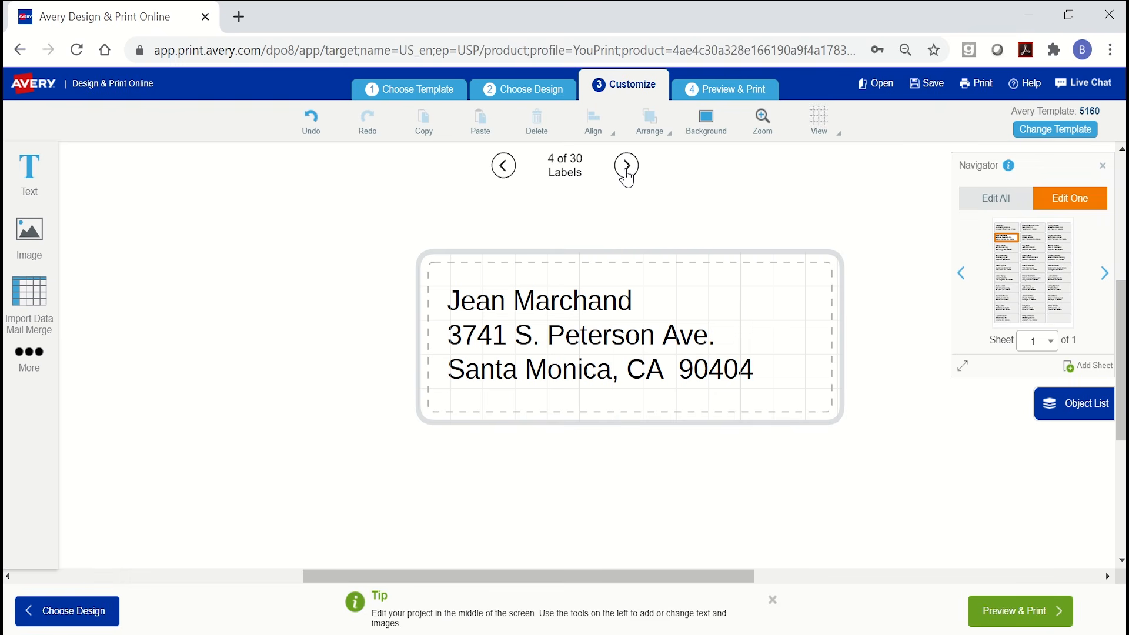
pyautogui.click(628, 178)
pyautogui.click(629, 177)
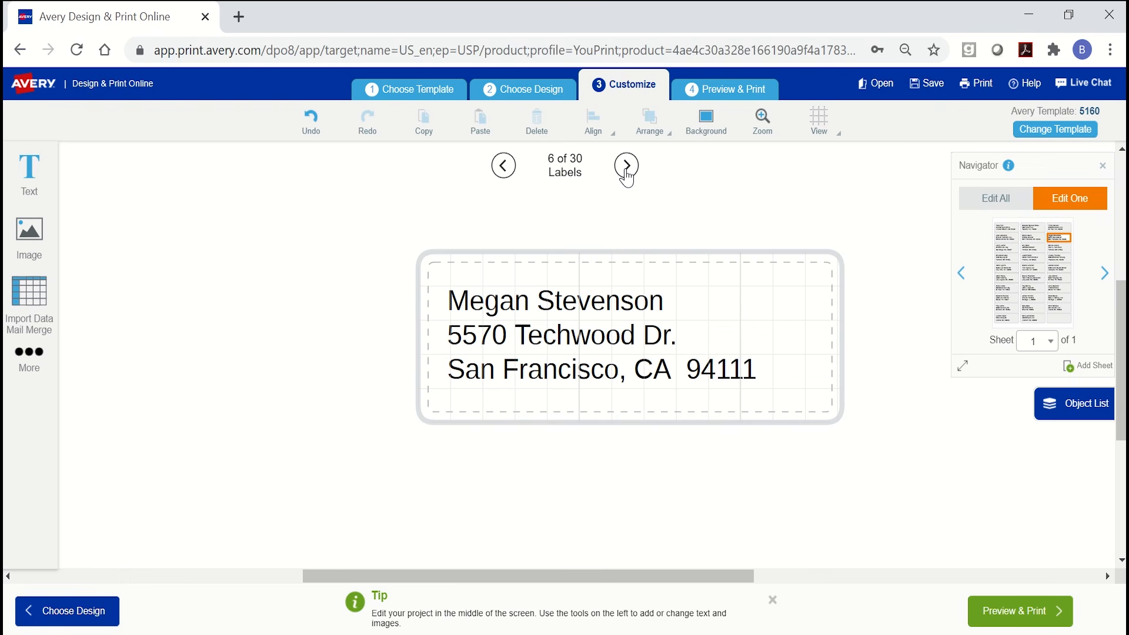
pyautogui.click(628, 178)
pyautogui.click(629, 178)
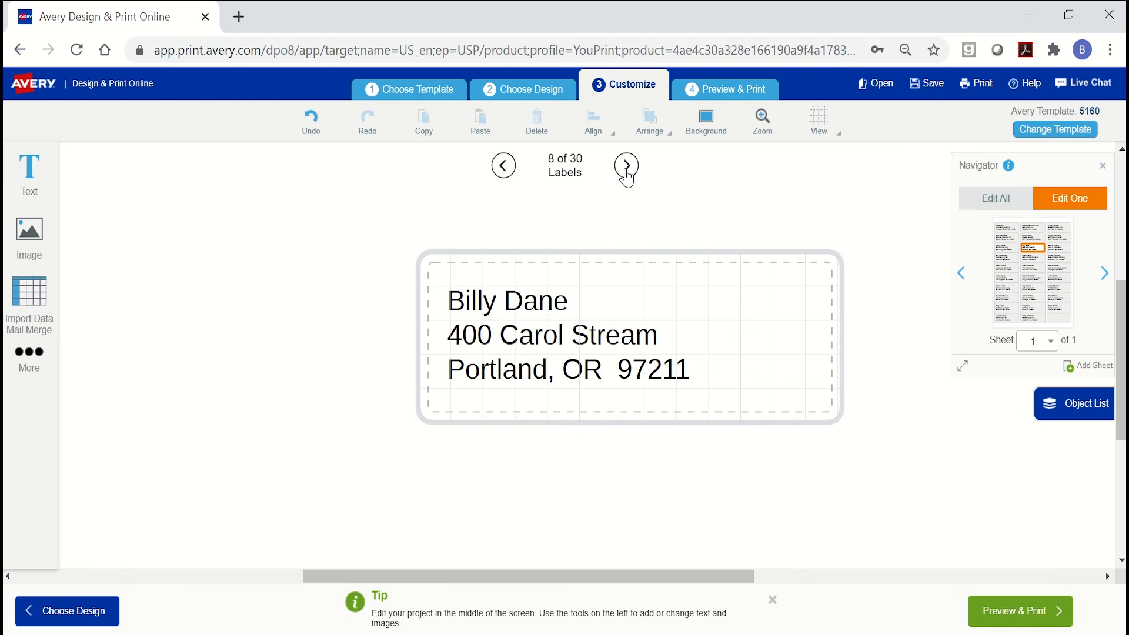
pyautogui.click(628, 177)
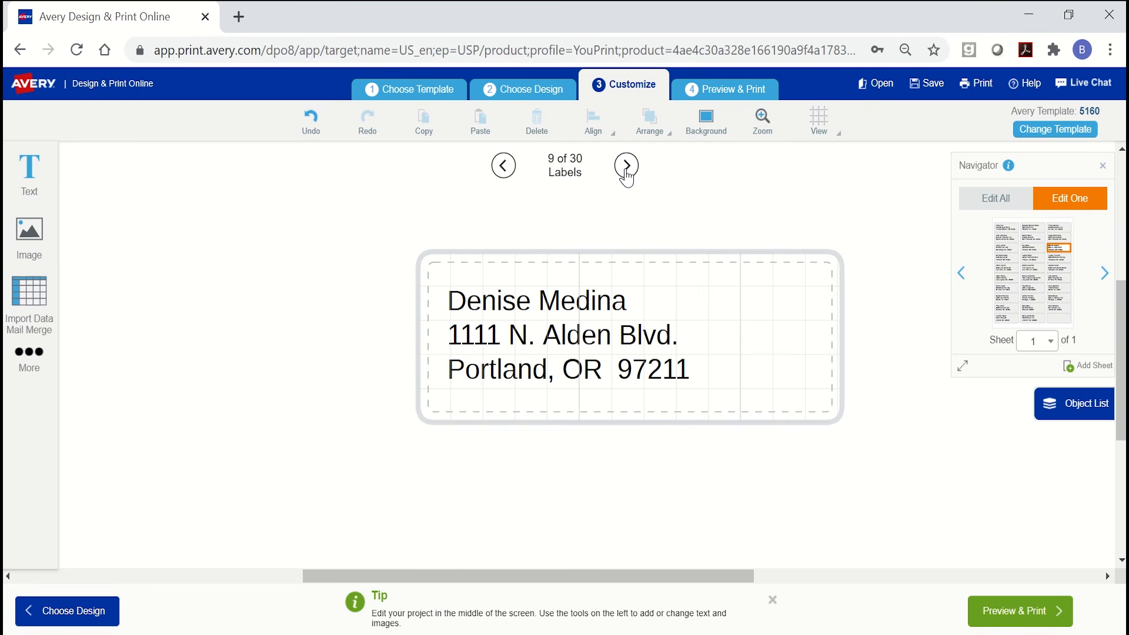
pyautogui.click(629, 178)
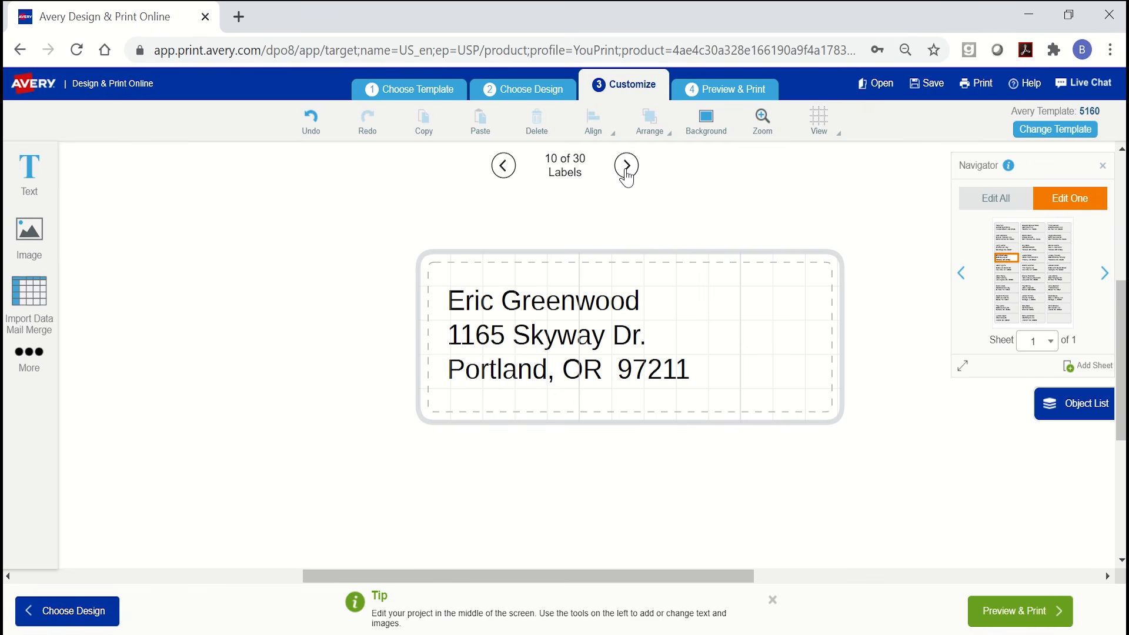
pyautogui.click(629, 177)
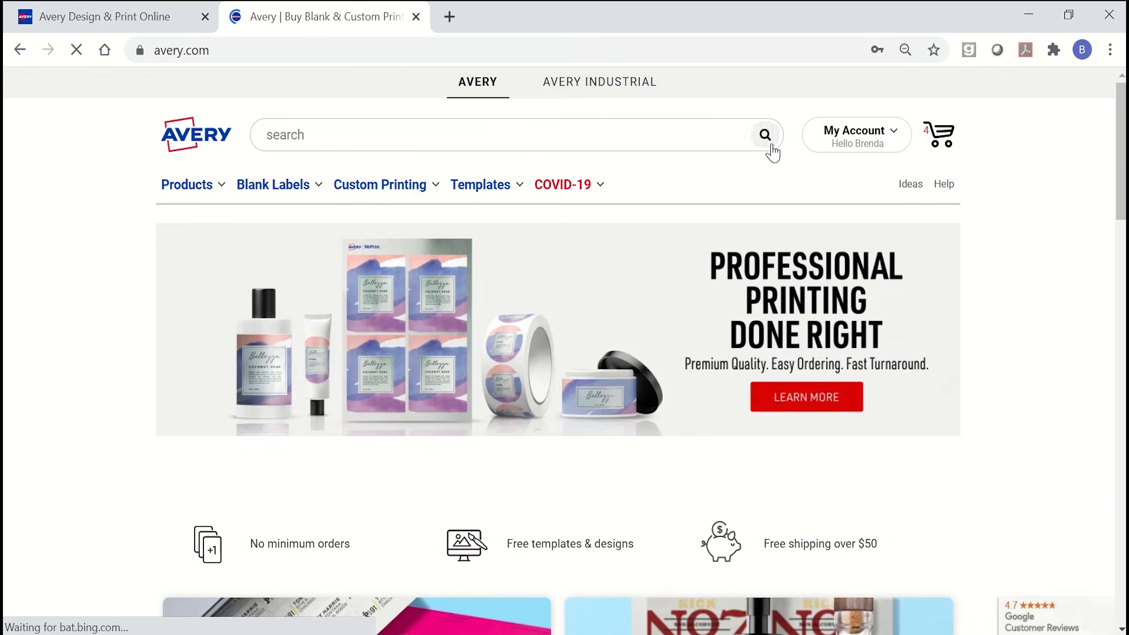
# Step: Open the saved project "my merge" from the Avery account's projects
pyautogui.moveTo(860, 144)
pyautogui.click(785, 189)
pyautogui.scroll(-2, 420, 418)
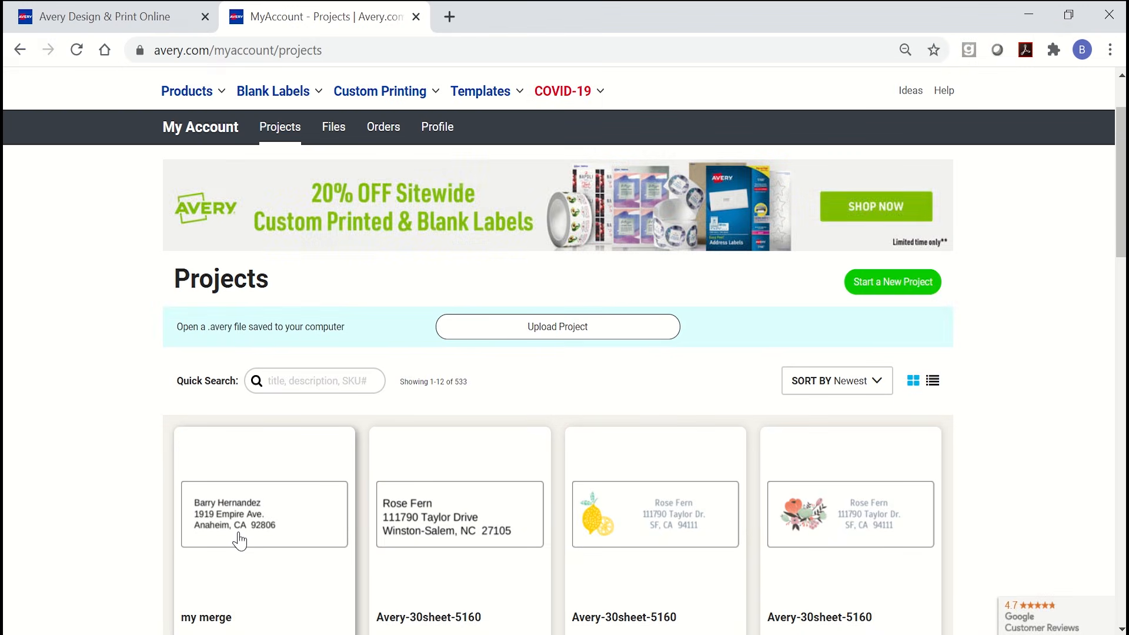
pyautogui.click(239, 540)
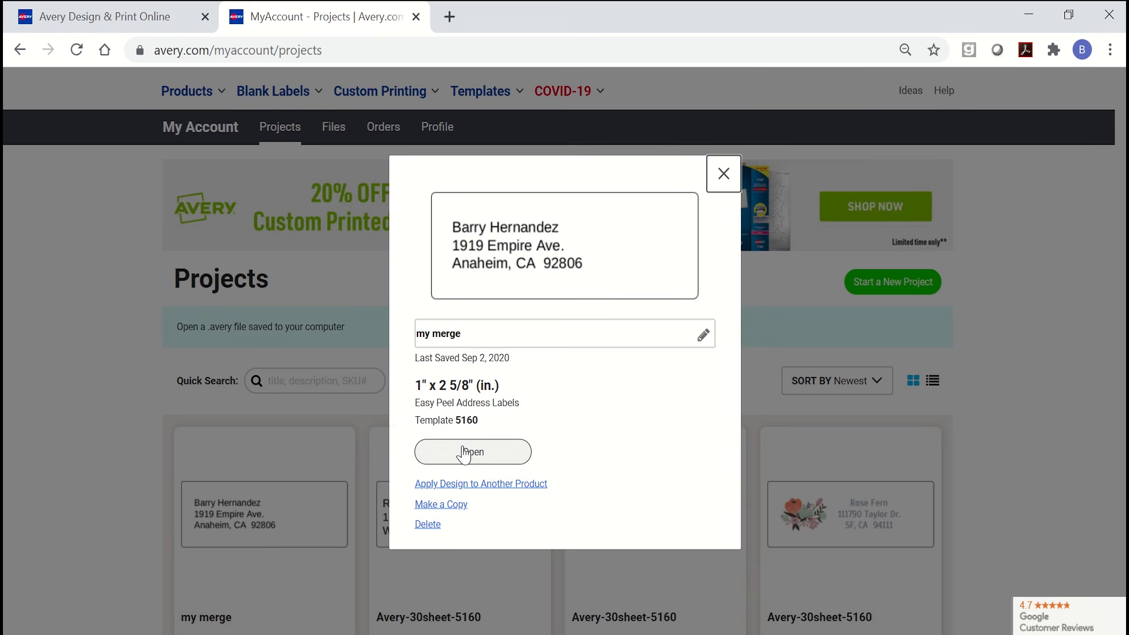
pyautogui.click(465, 454)
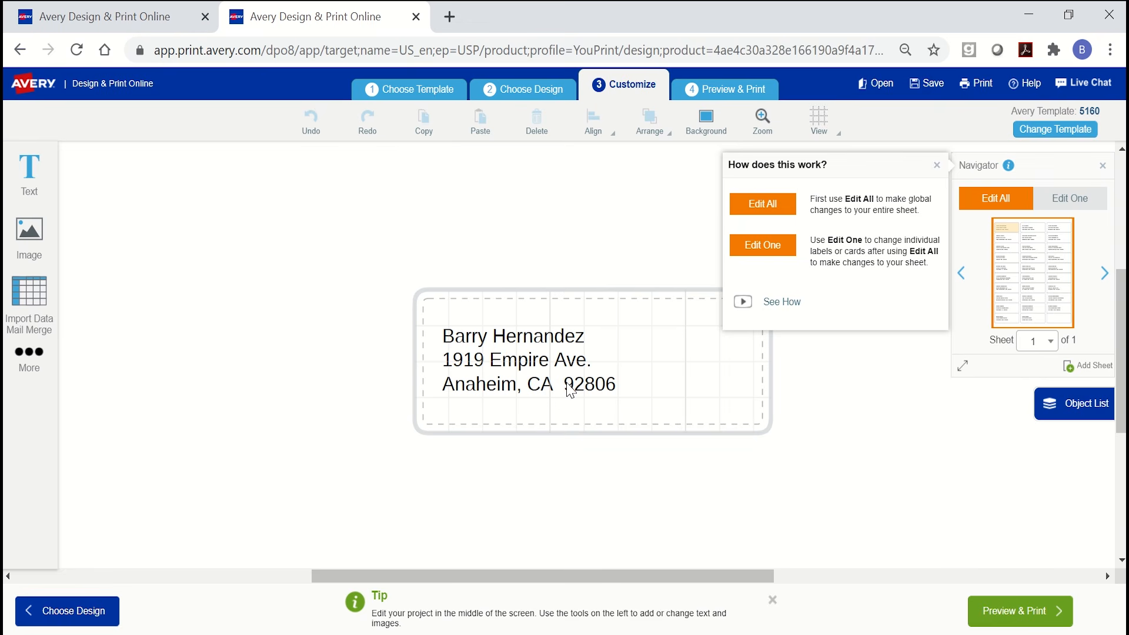
# Step: Replace the project's merge spreadsheet with "My New Address List.xlsx" from the Desktop
pyautogui.click(22, 309)
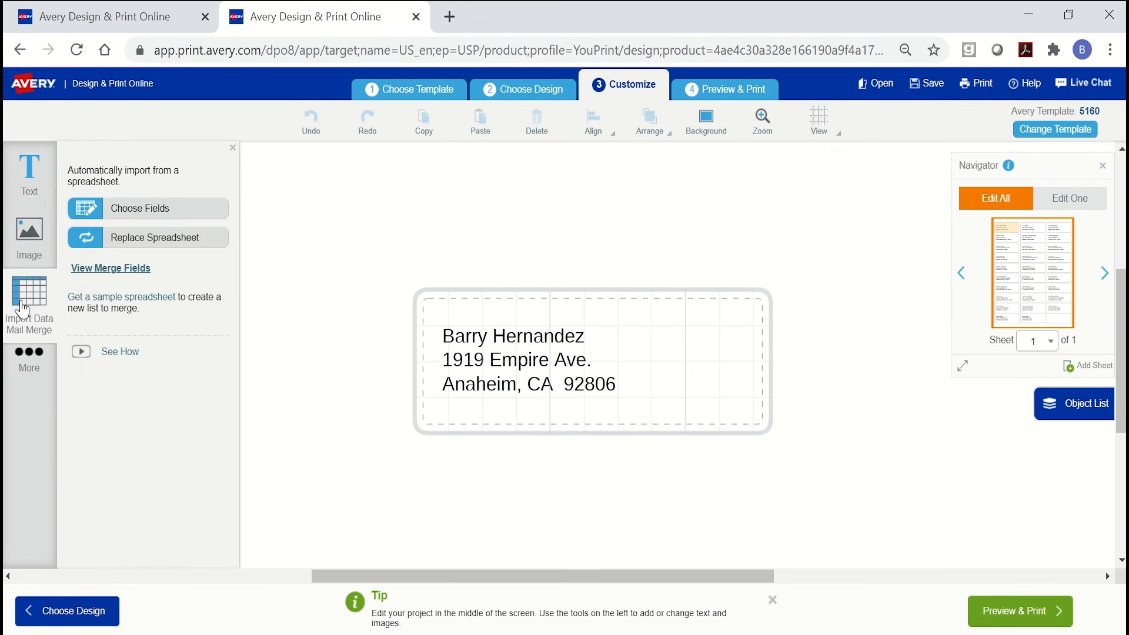
pyautogui.click(556, 353)
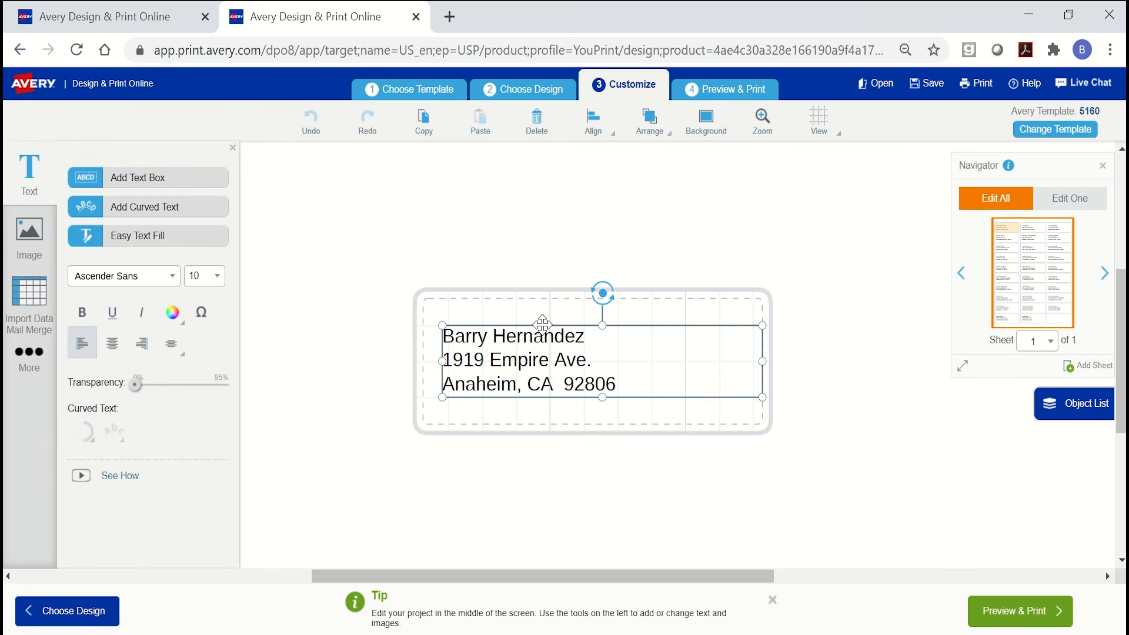
pyautogui.click(31, 312)
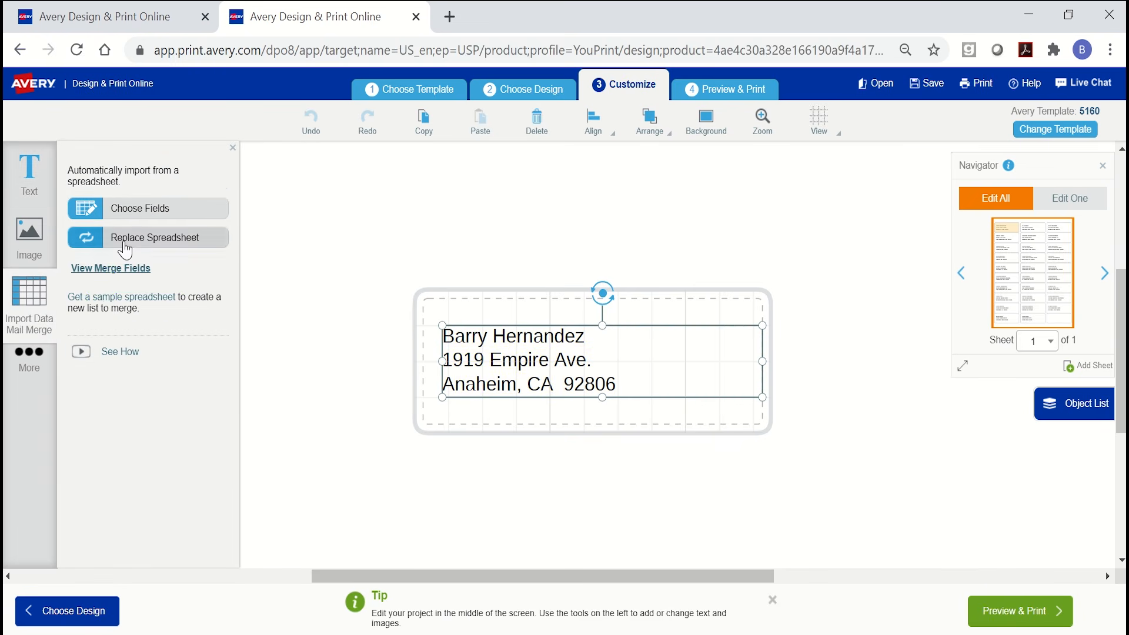
pyautogui.click(165, 241)
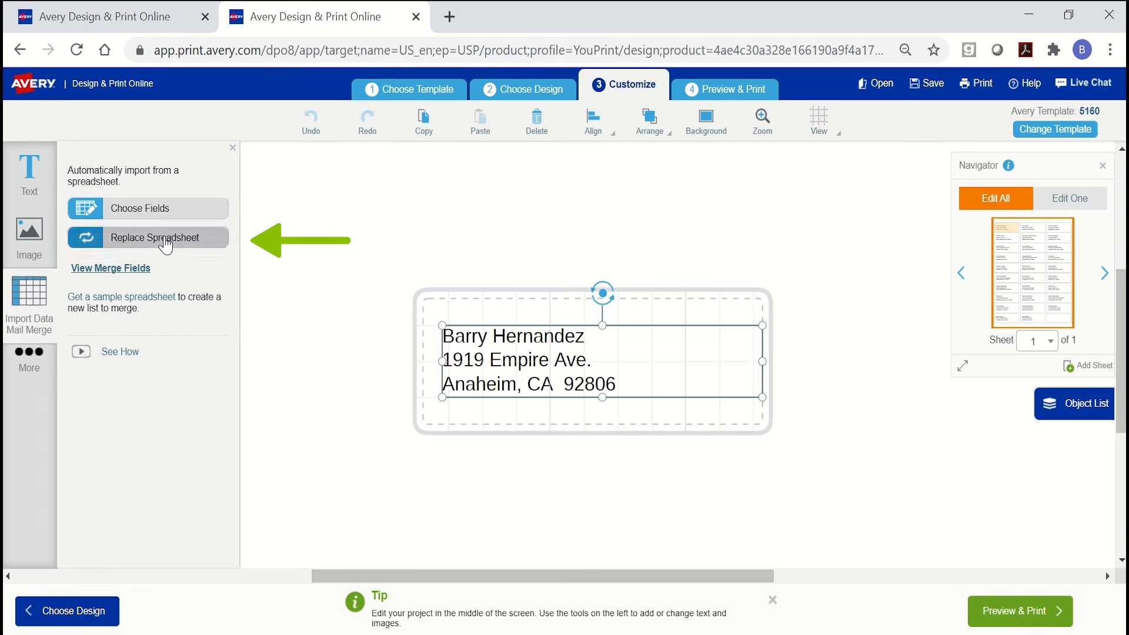
pyautogui.click(554, 312)
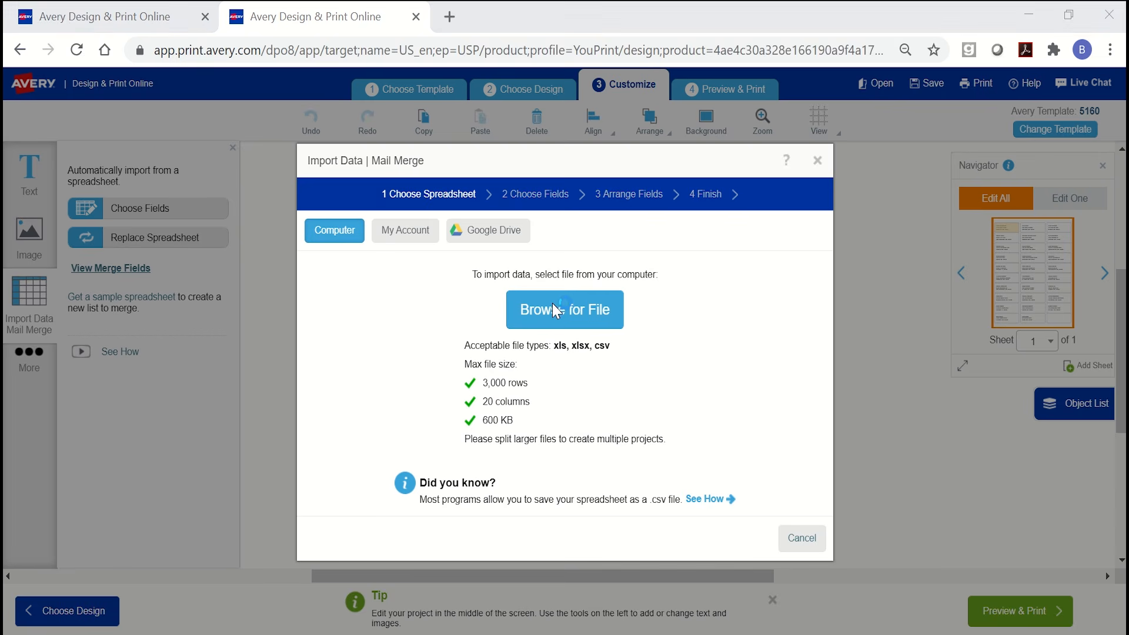
pyautogui.click(355, 153)
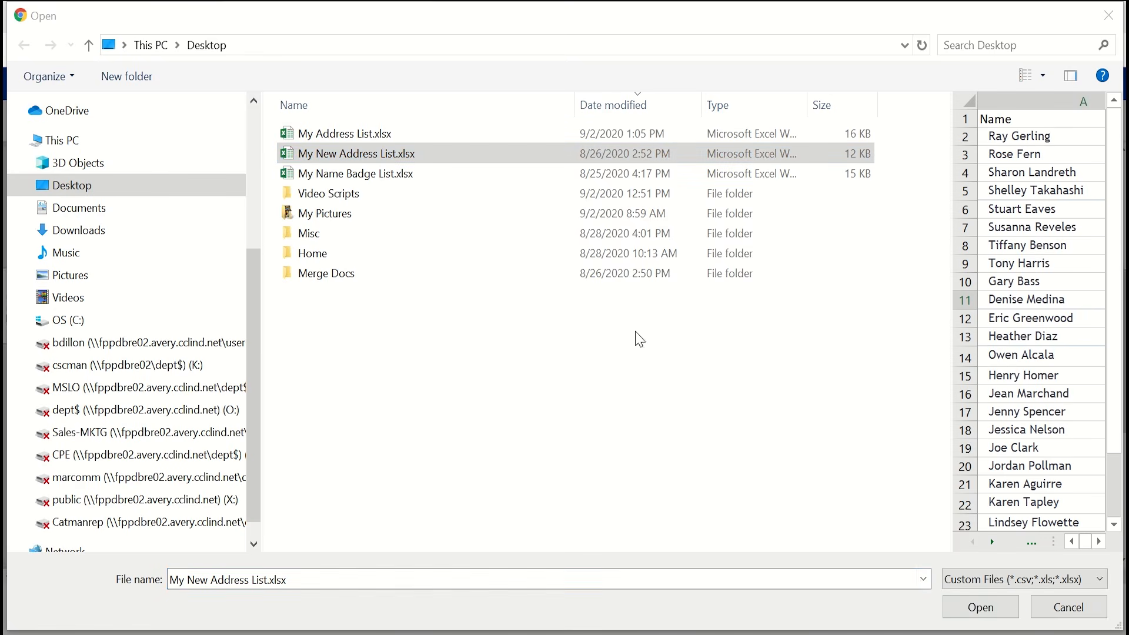
pyautogui.click(979, 606)
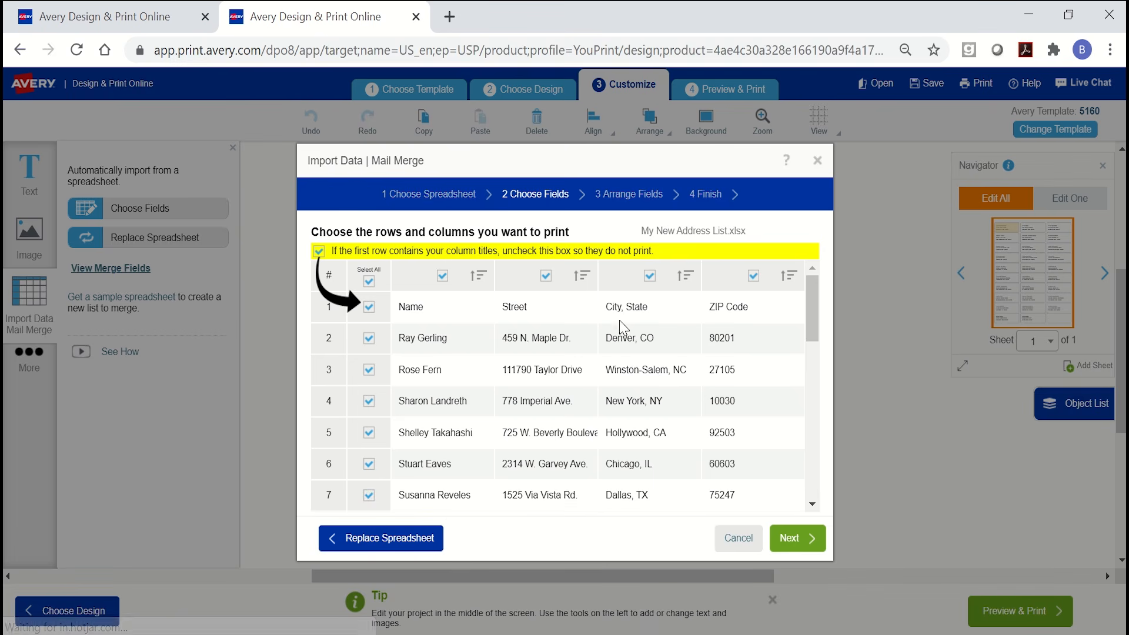
# Step: Exclude the column-title row, finish the mail merge with the existing field arrangement, and proceed to preview and print
pyautogui.click(371, 309)
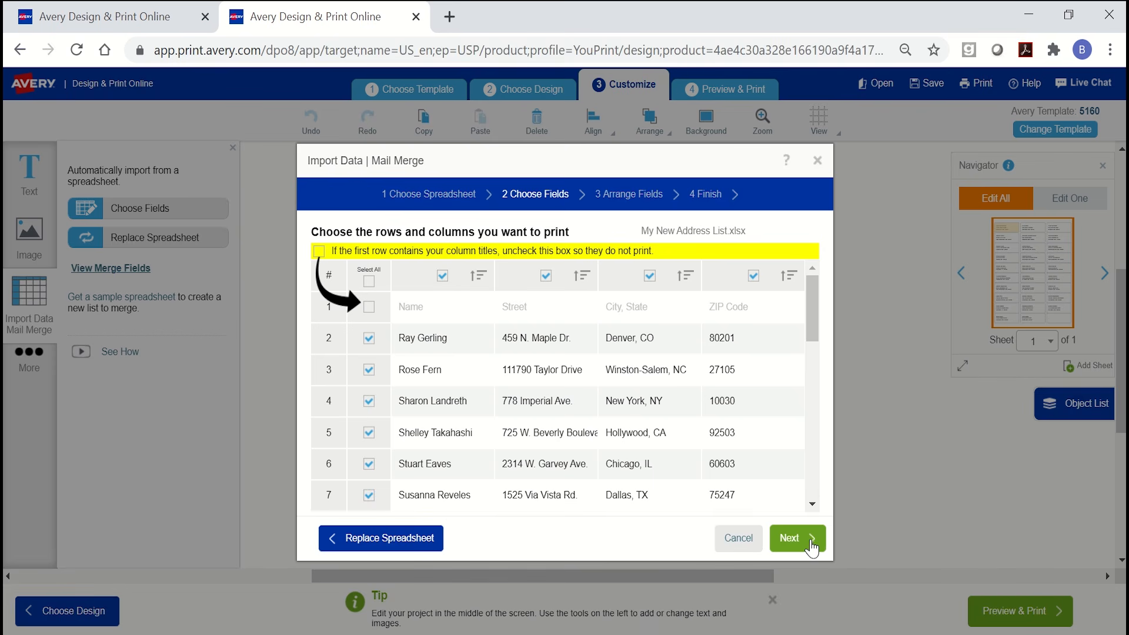
pyautogui.click(810, 547)
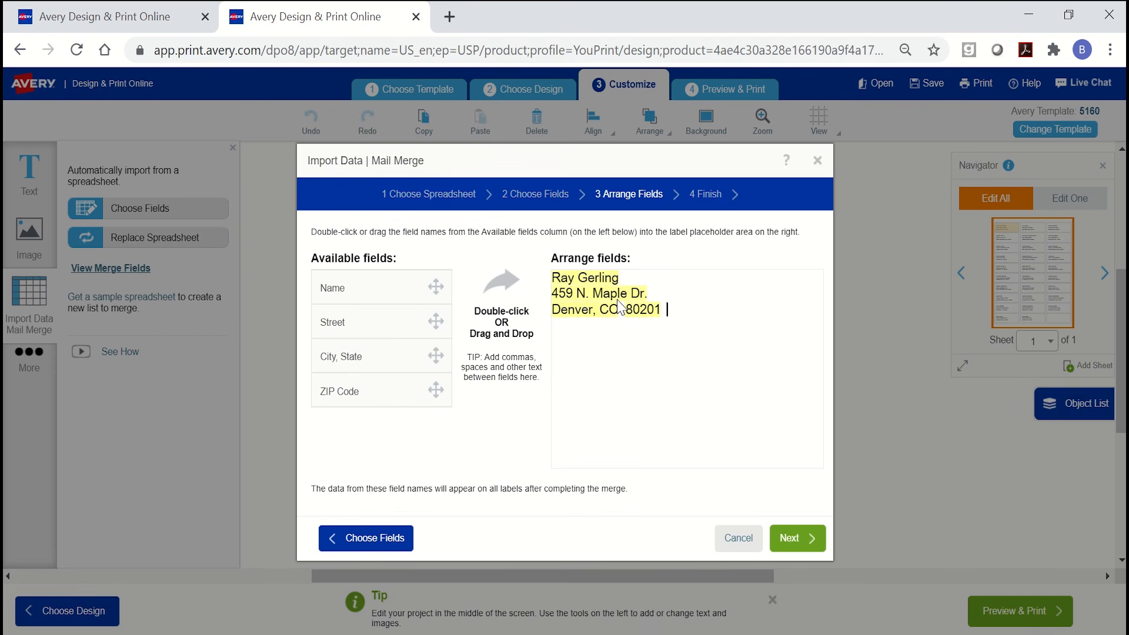
pyautogui.click(795, 537)
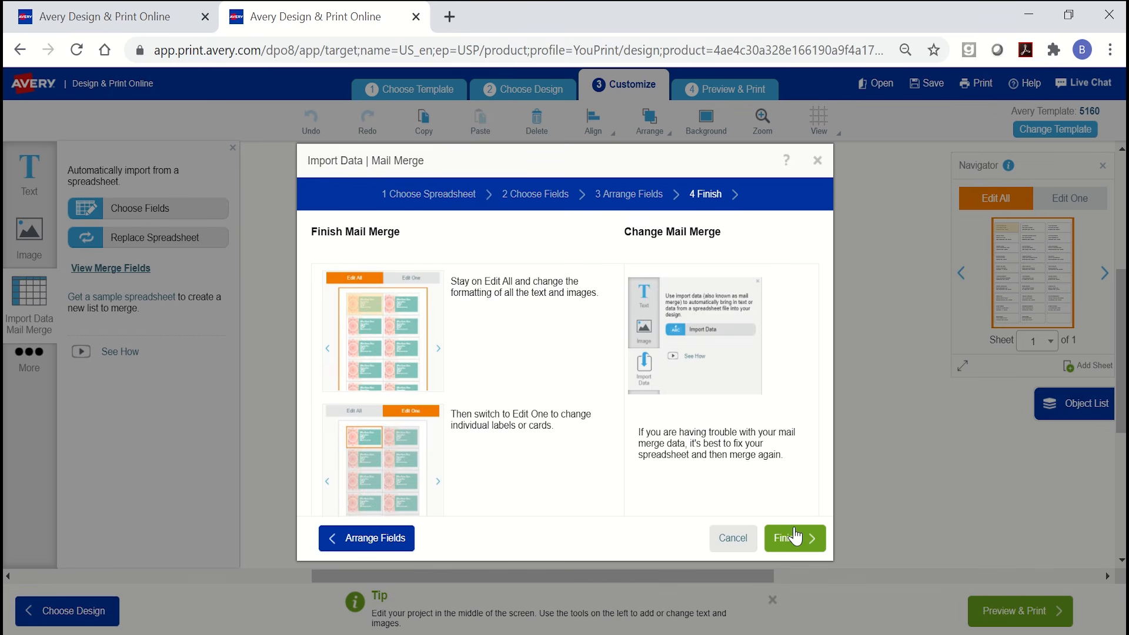
pyautogui.click(795, 537)
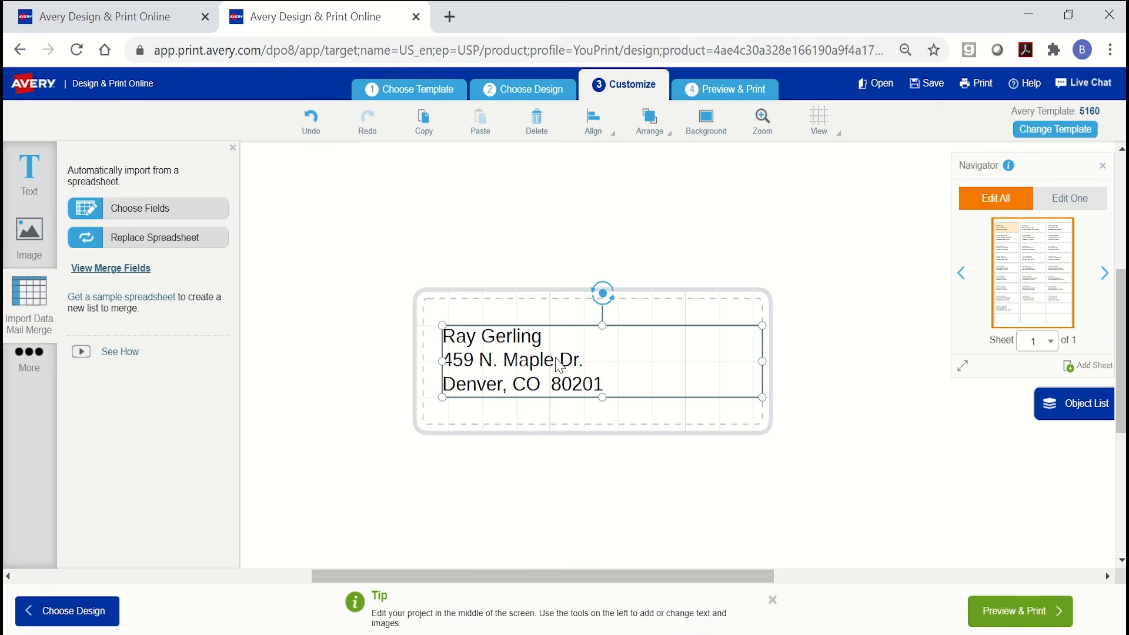
pyautogui.click(1031, 609)
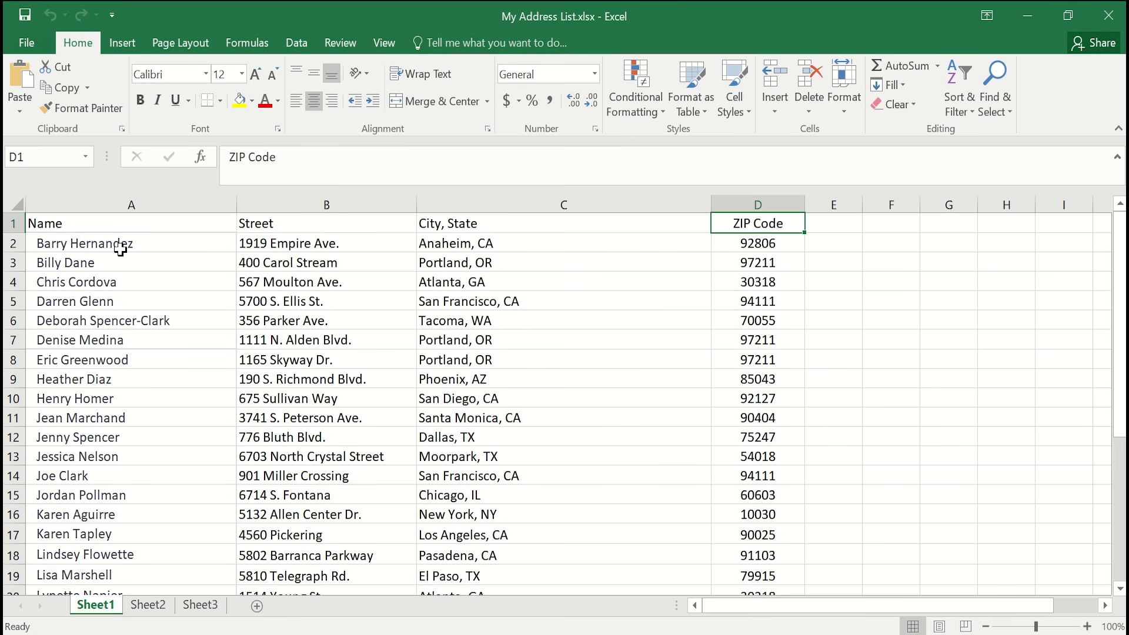
# Step: In Excel, save only the active sheet of "My Address List" to the Desktop as CSV (Comma delimited), keeping that format
pyautogui.click(35, 42)
pyautogui.click(30, 200)
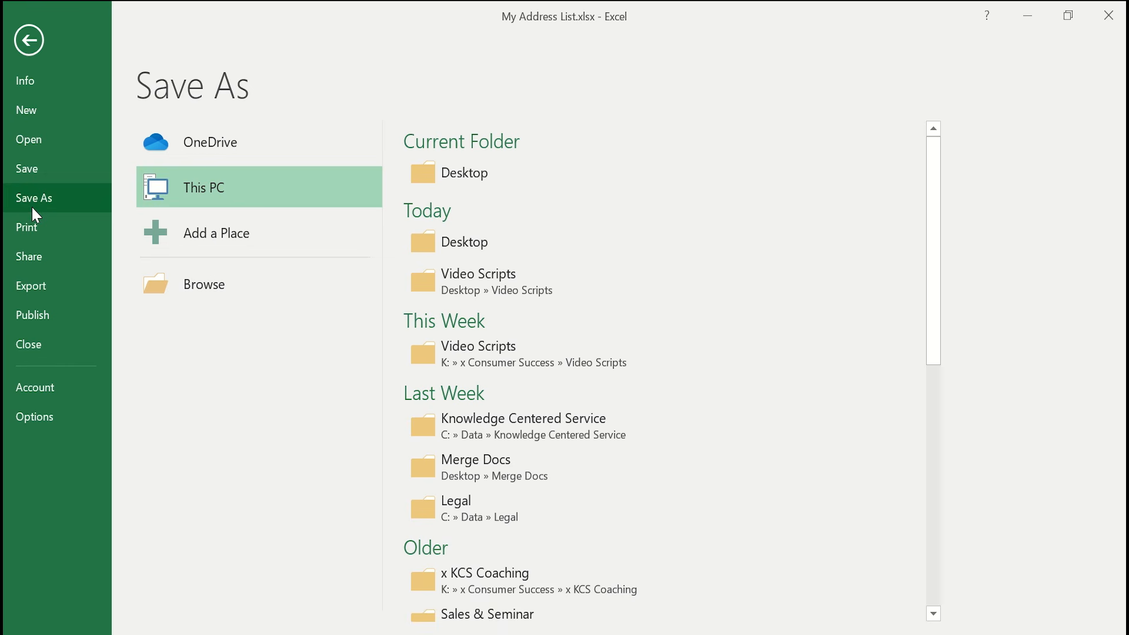
pyautogui.click(568, 178)
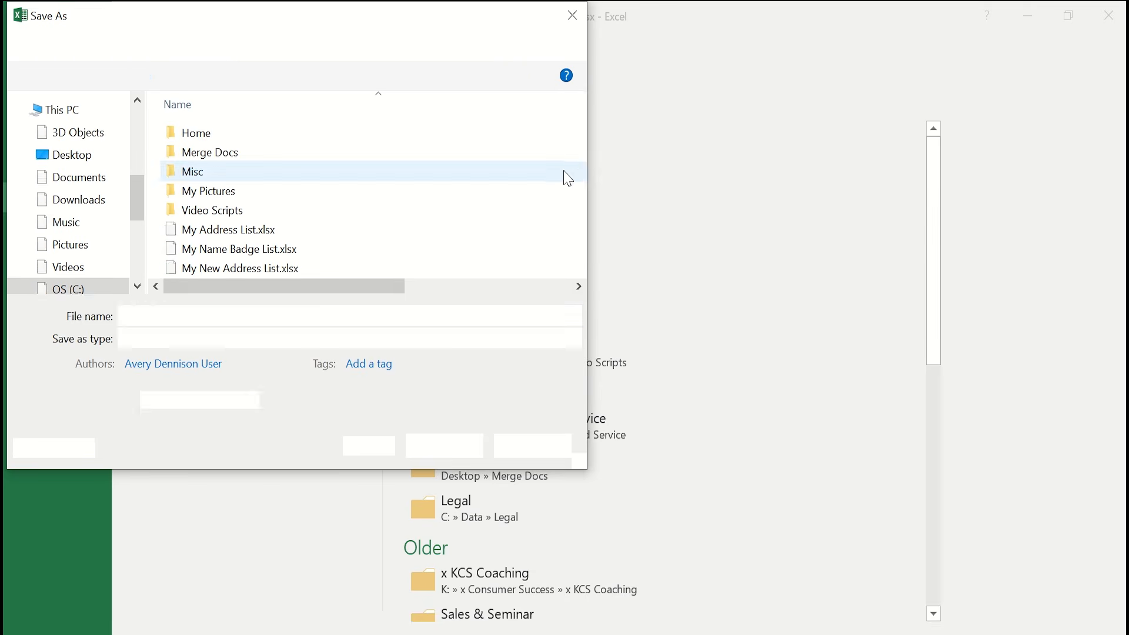
pyautogui.click(578, 337)
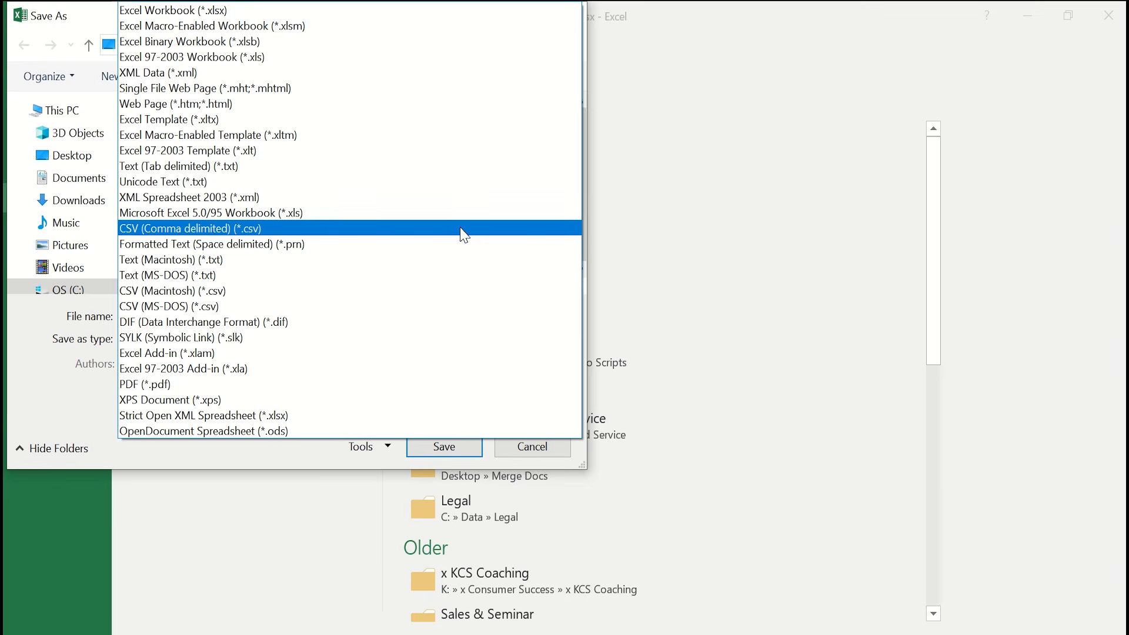
pyautogui.click(464, 233)
pyautogui.click(464, 431)
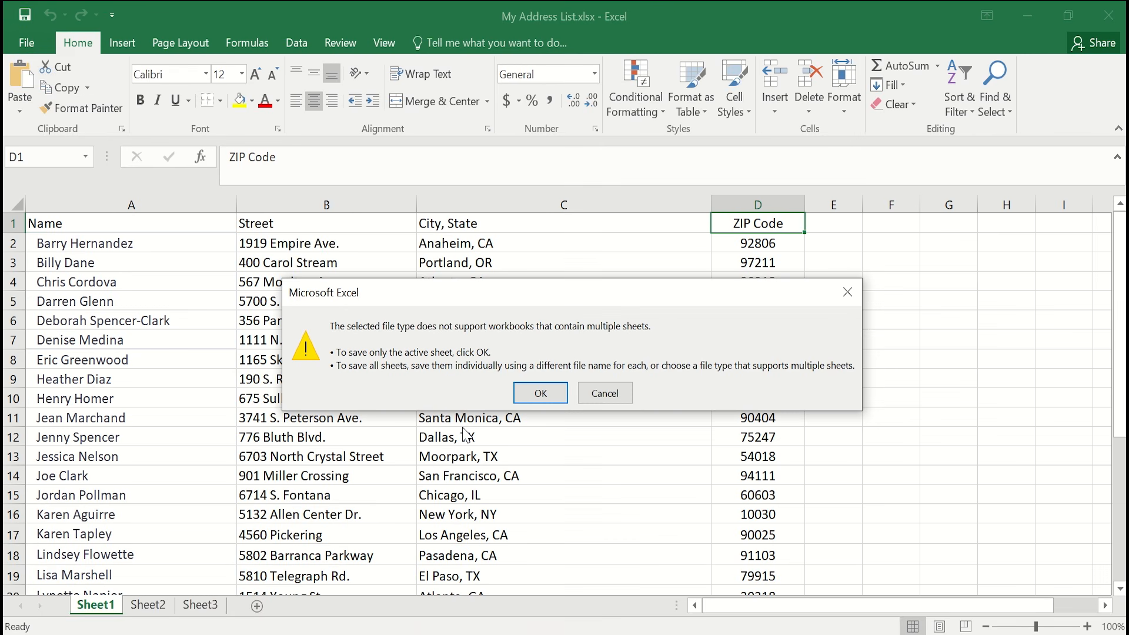
pyautogui.click(542, 394)
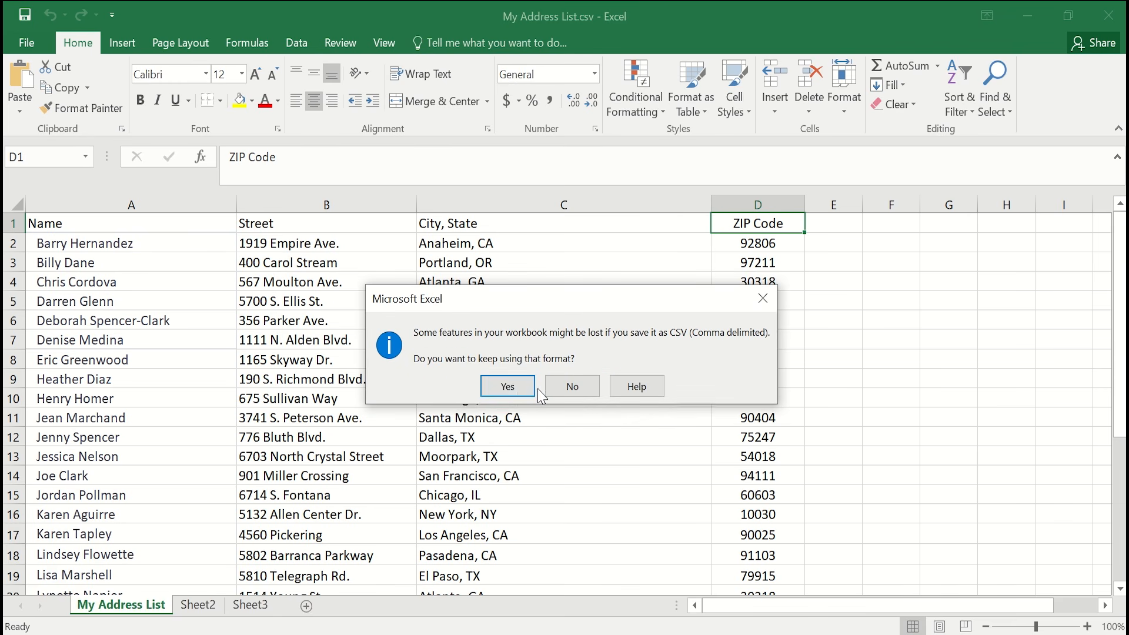
pyautogui.click(504, 395)
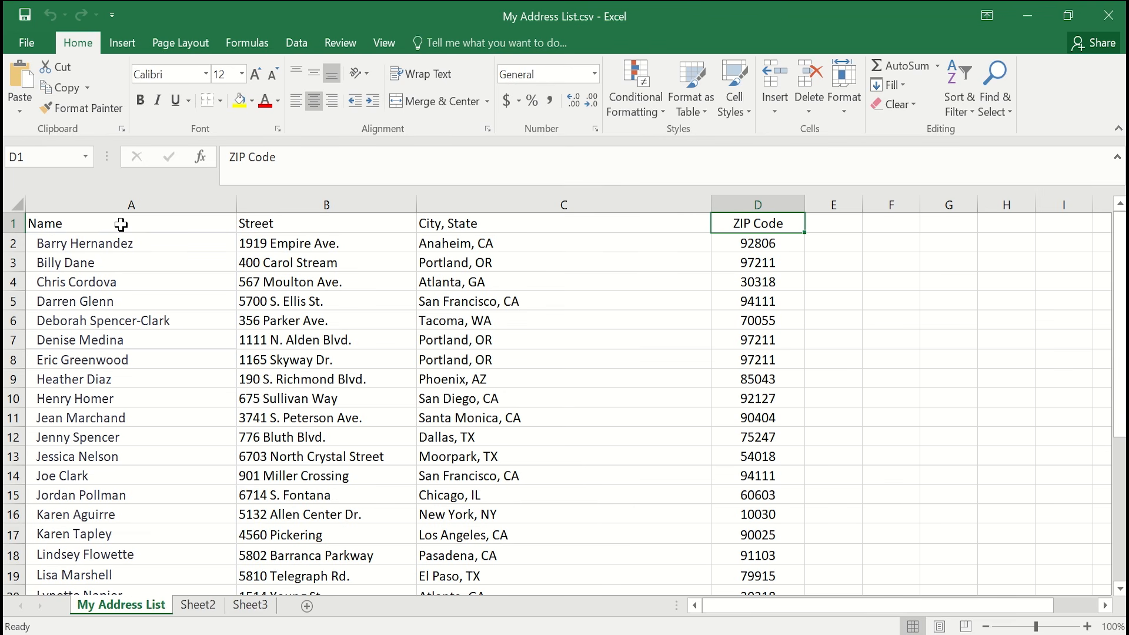
# Step: Copy the whole address list with its headers and paste it as values only into a new blank workbook
pyautogui.moveTo(120, 225); pyautogui.dragTo(762, 505)
pyautogui.click(61, 87)
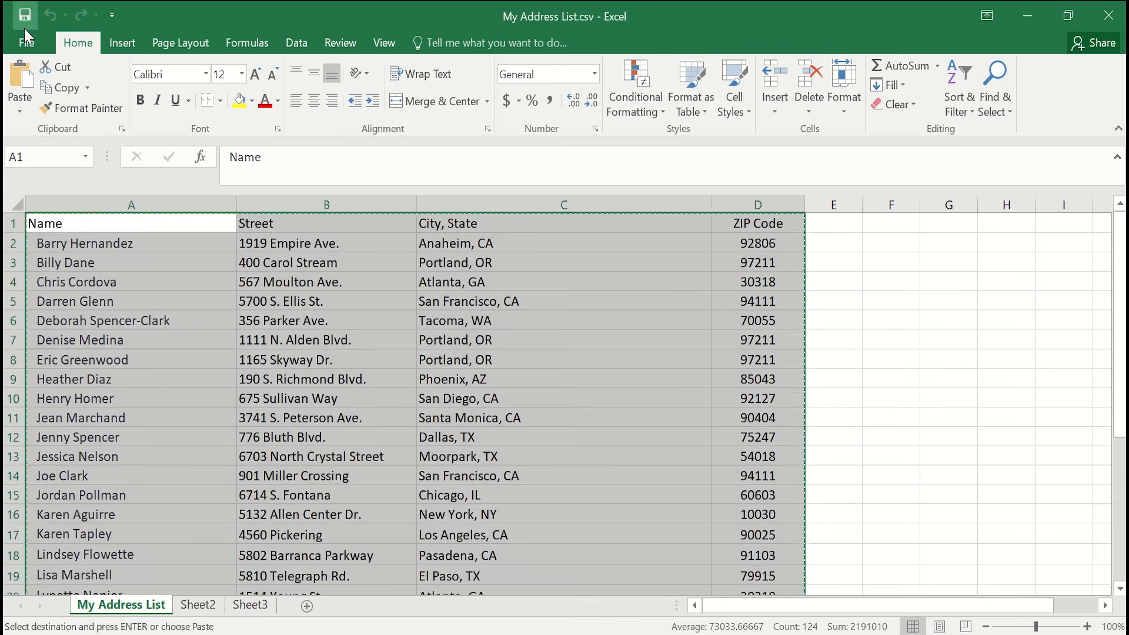
pyautogui.click(26, 43)
pyautogui.click(40, 114)
pyautogui.click(178, 333)
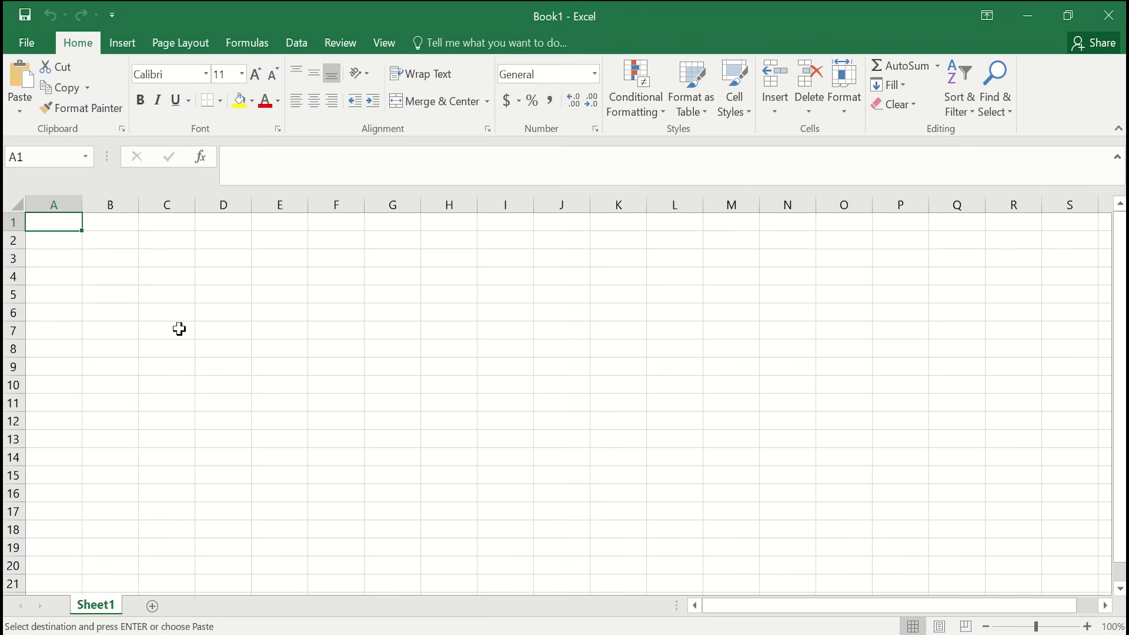
pyautogui.click(27, 117)
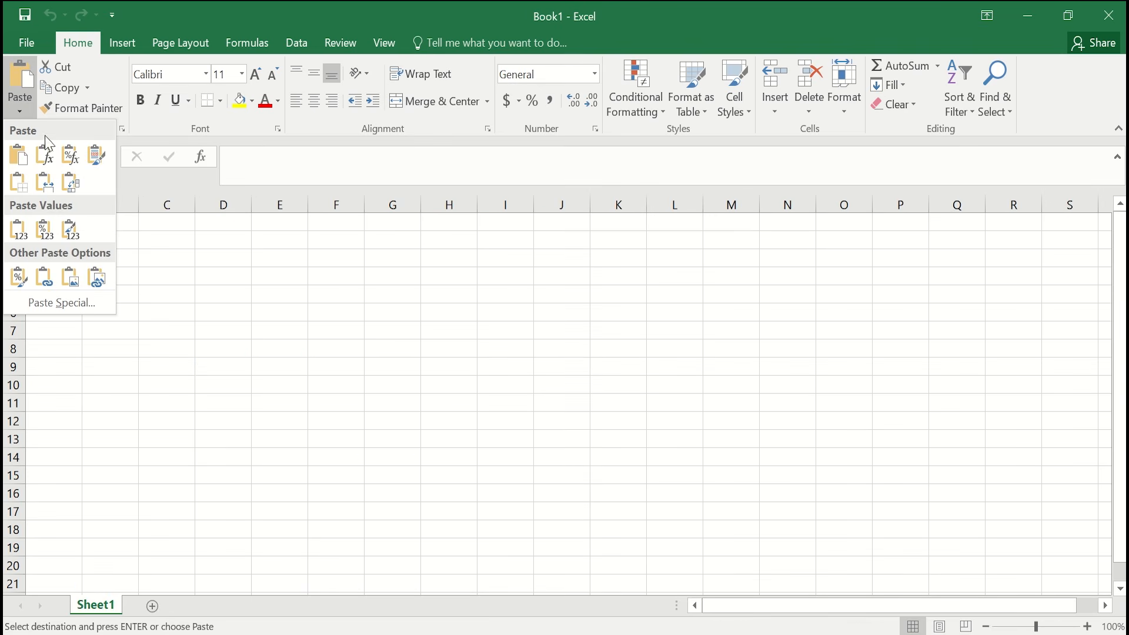
pyautogui.click(26, 229)
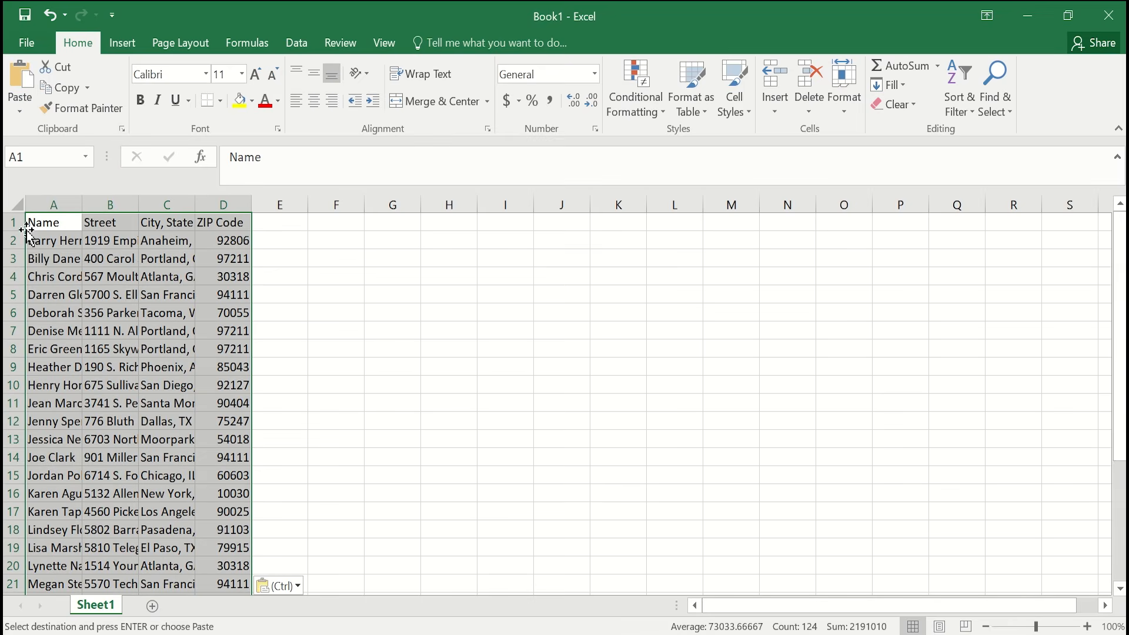
# Step: Save the new workbook to the Desktop as "my new csv" in CSV (Comma delimited) format, keeping that format
pyautogui.click(27, 42)
pyautogui.click(27, 208)
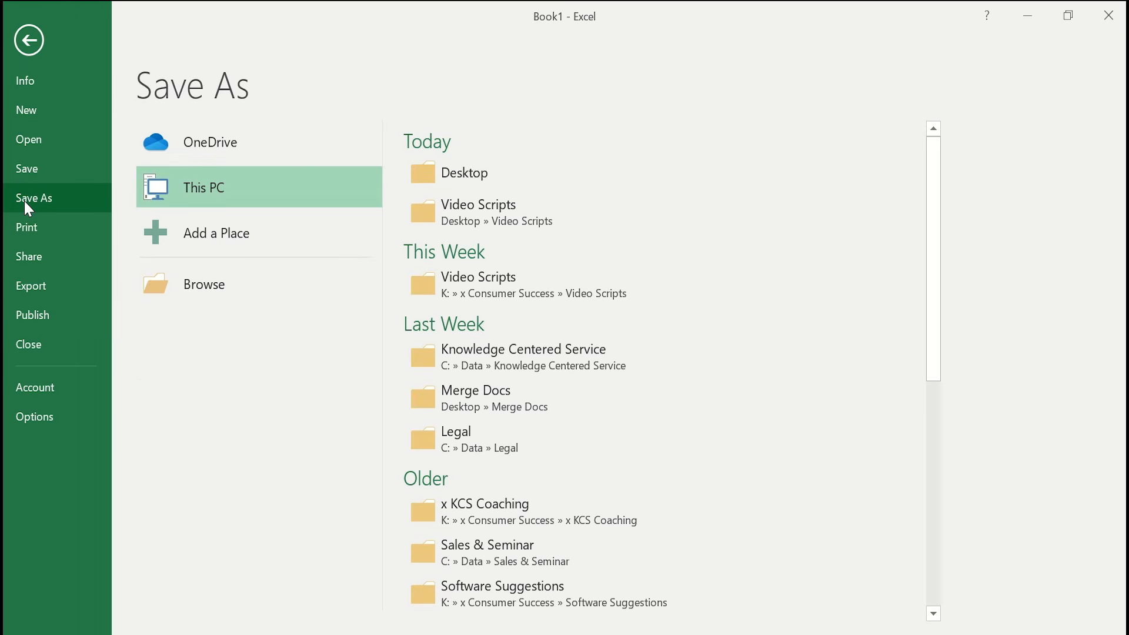
pyautogui.click(465, 172)
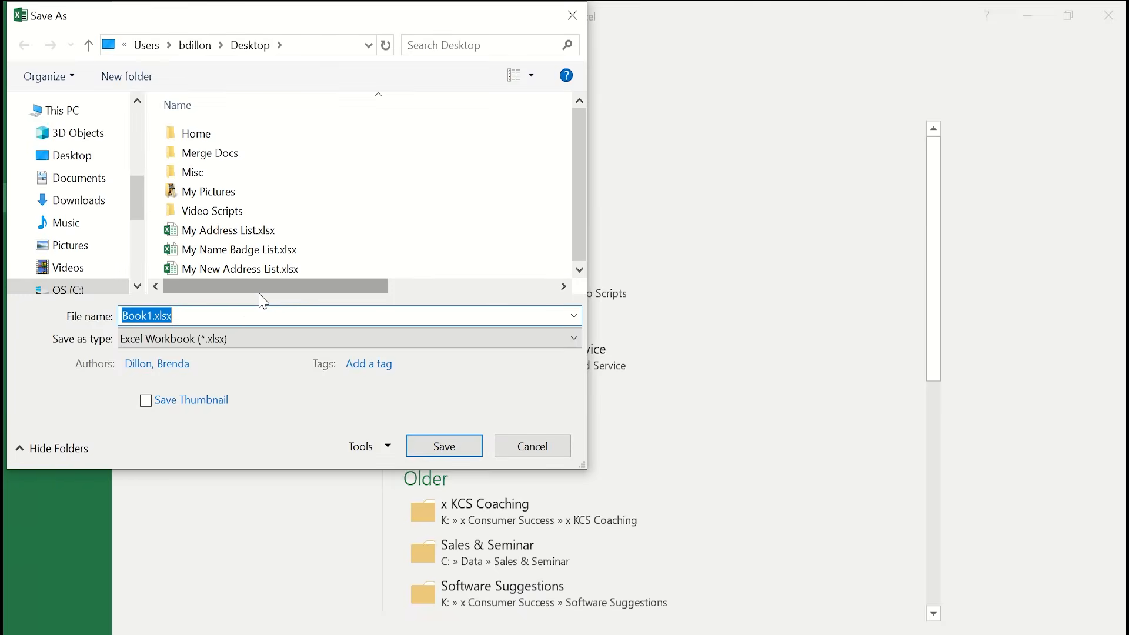
pyautogui.moveTo(148, 316); pyautogui.dragTo(116, 319)
pyautogui.press('BackSpace')
pyautogui.write('my new csv')
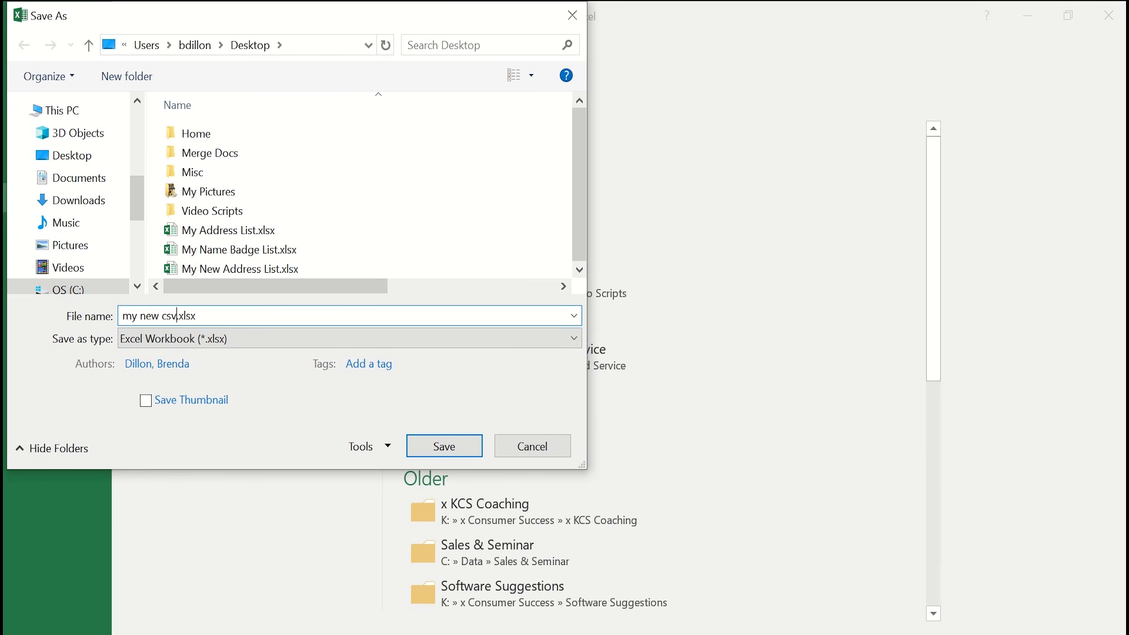
pyautogui.click(254, 342)
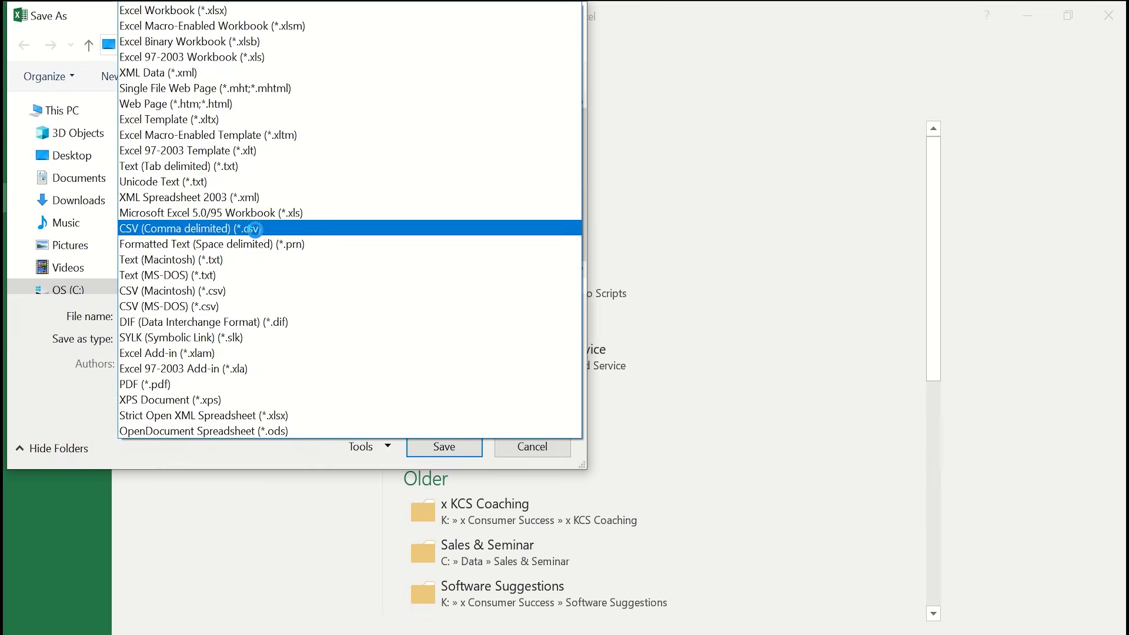
pyautogui.click(259, 227)
pyautogui.click(442, 421)
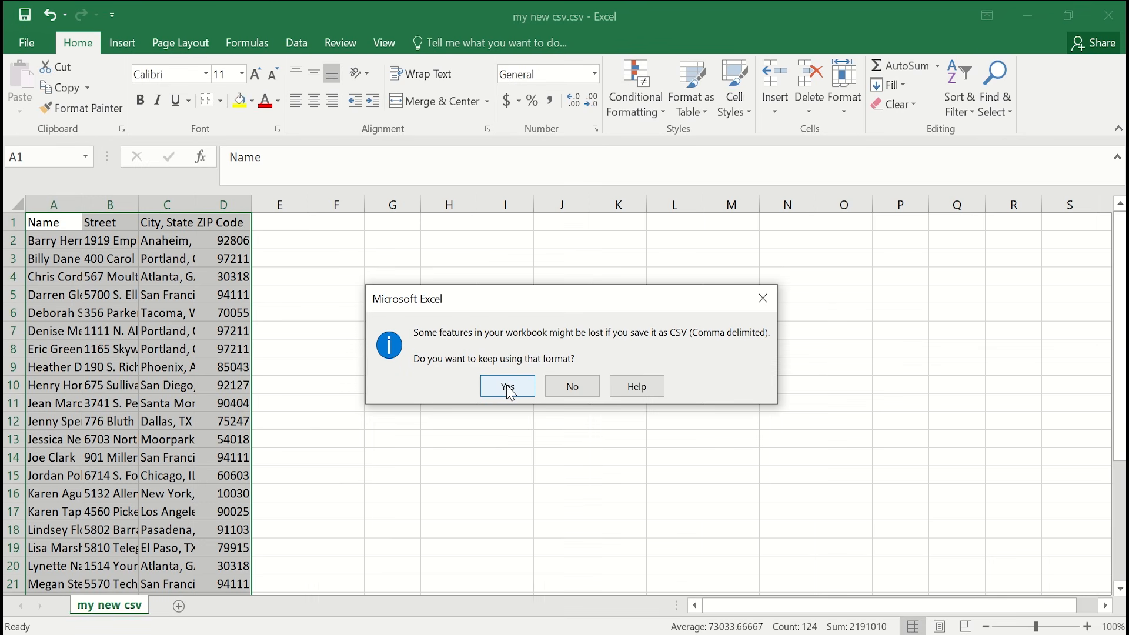
pyautogui.click(509, 389)
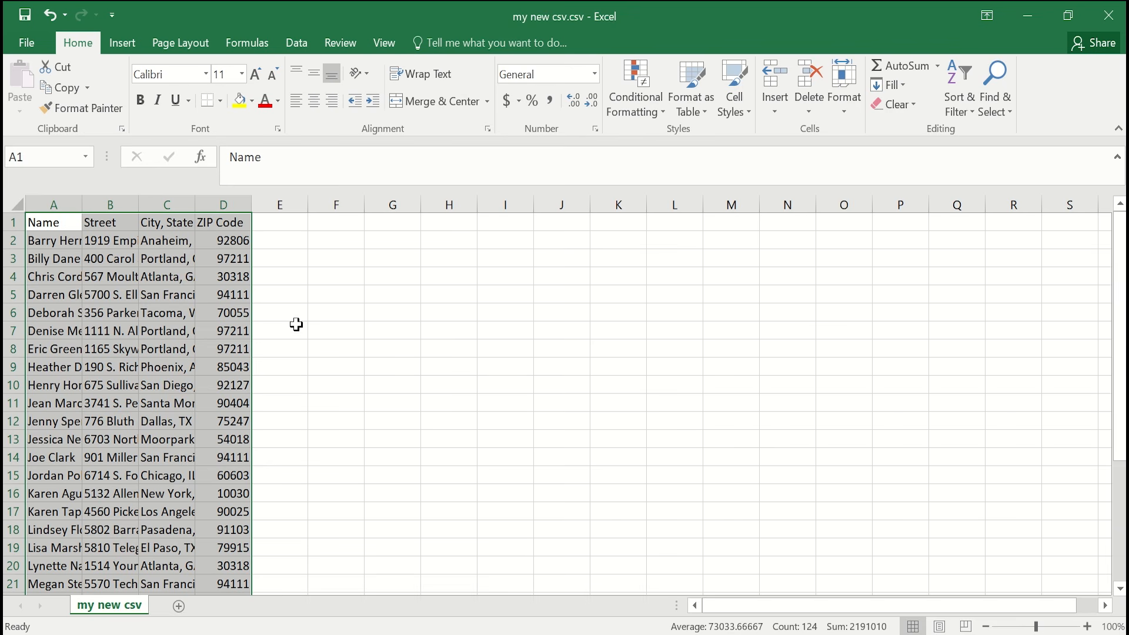
# Step: Autofit the widths of columns A to D to their contents and deselect them
pyautogui.click(461, 392)
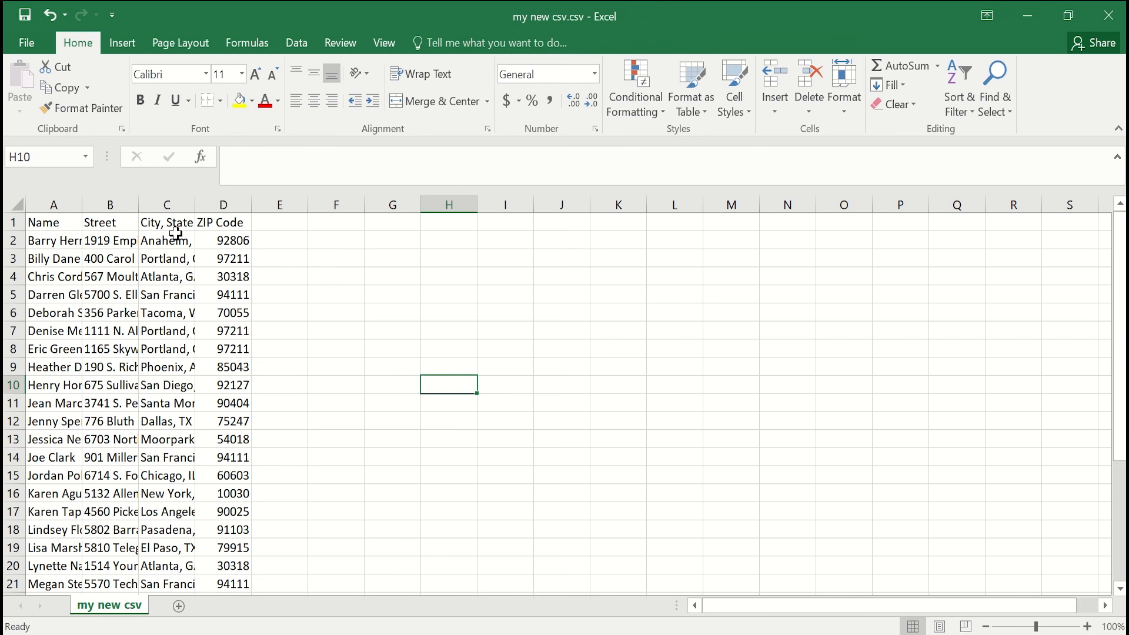
pyautogui.moveTo(50, 203); pyautogui.dragTo(221, 203)
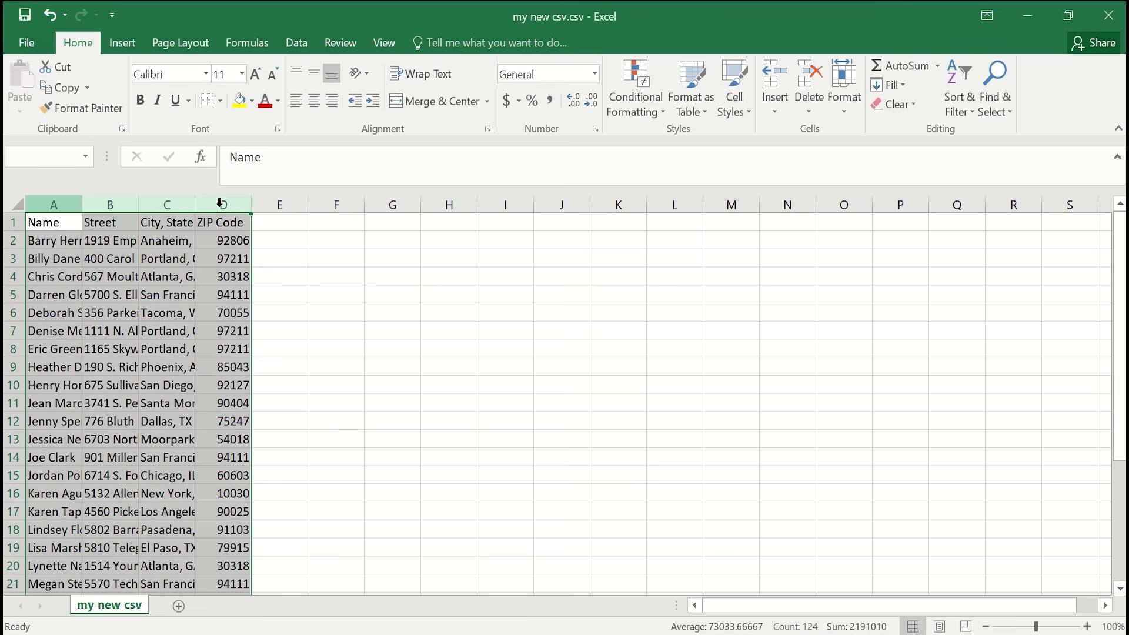
pyautogui.doubleClick(252, 204)
pyautogui.click(486, 332)
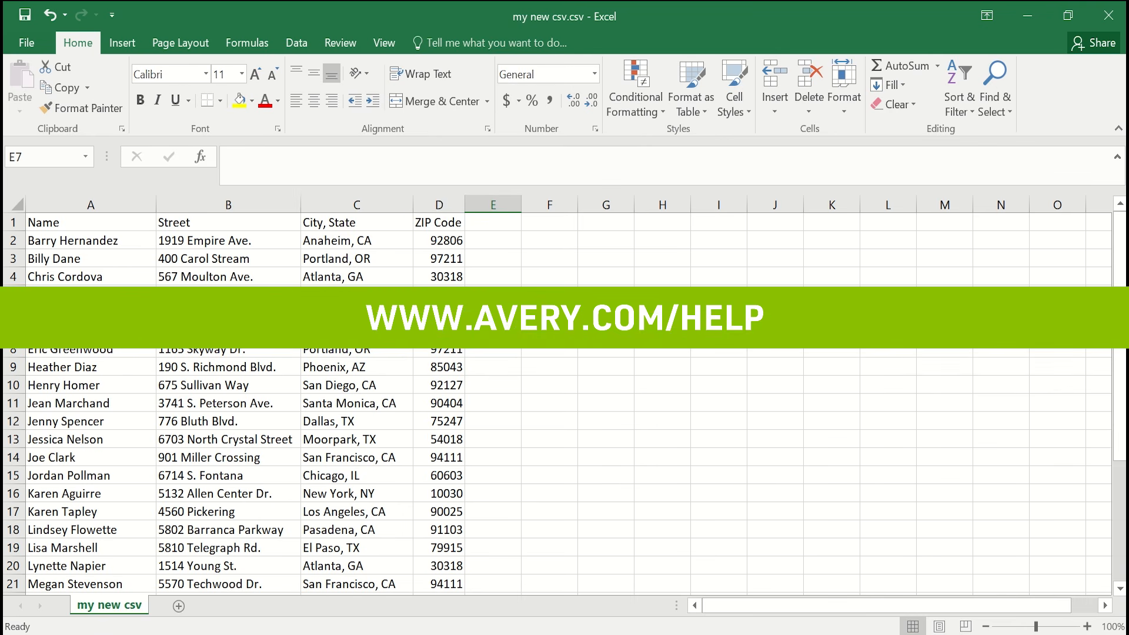